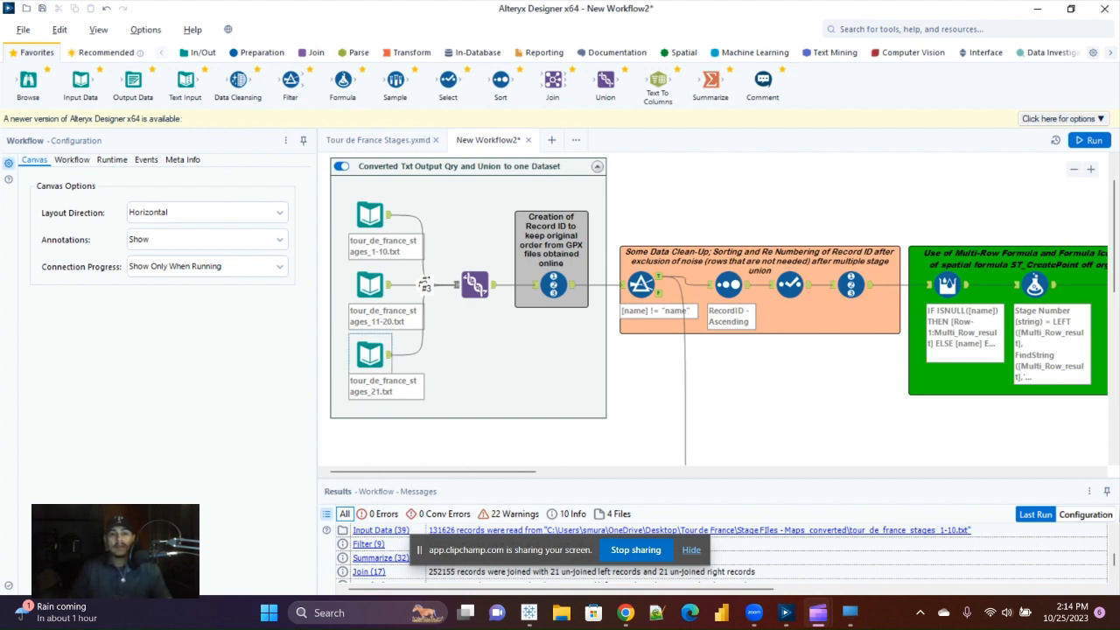
# Inspect the settings and data preview of the tour_de_france_stages_1-10.txt Input Data tool
pyautogui.click(371, 214)
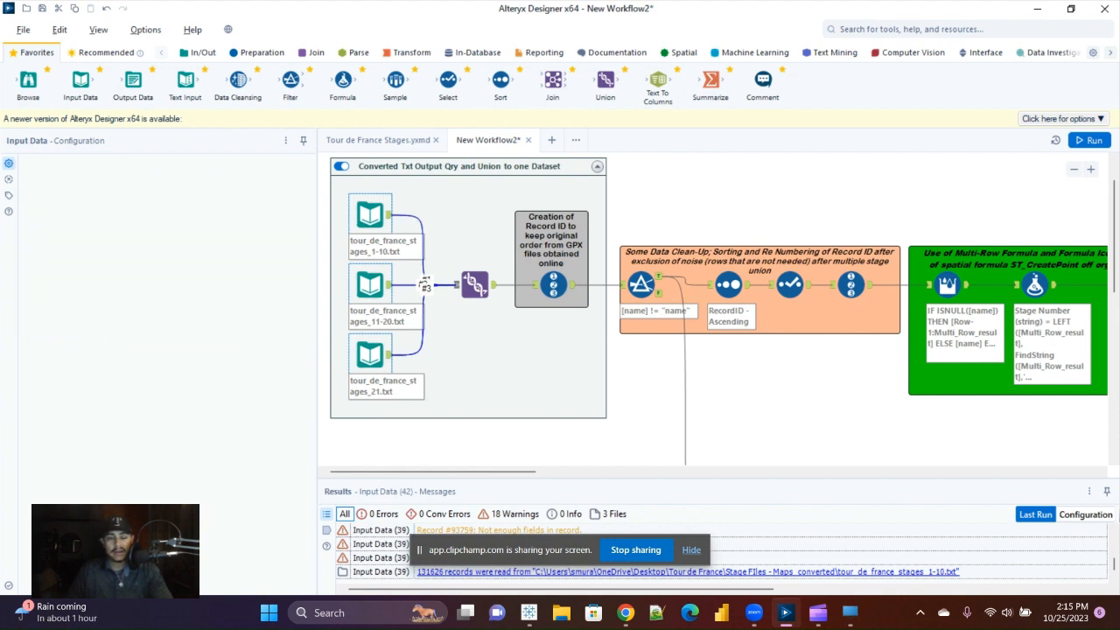
pyautogui.click(371, 216)
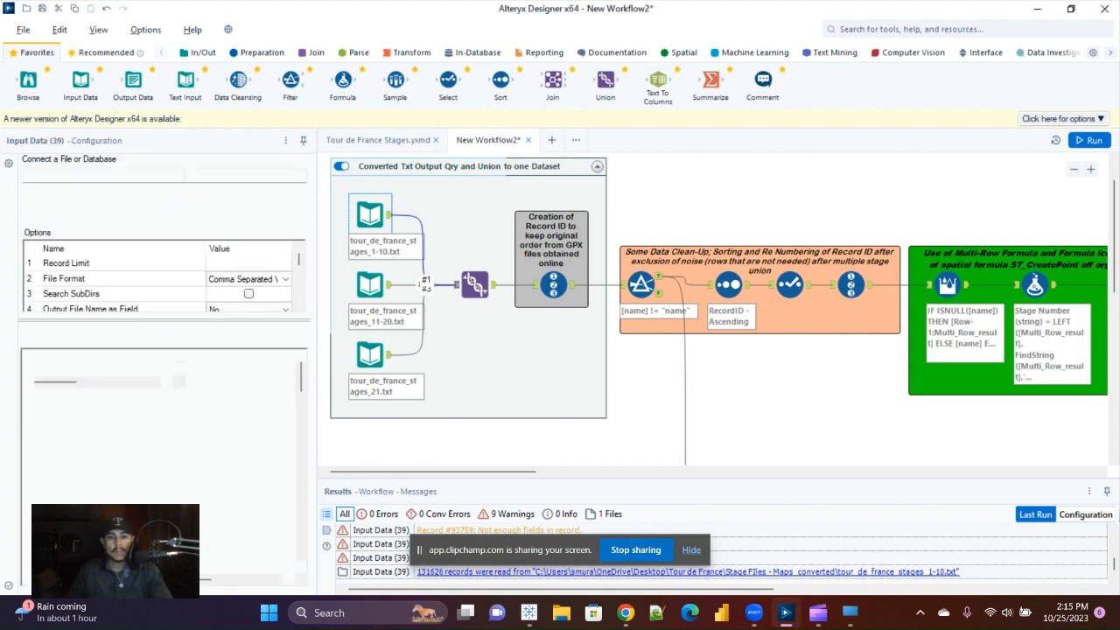
pyautogui.moveTo(316, 376); pyautogui.dragTo(327, 377)
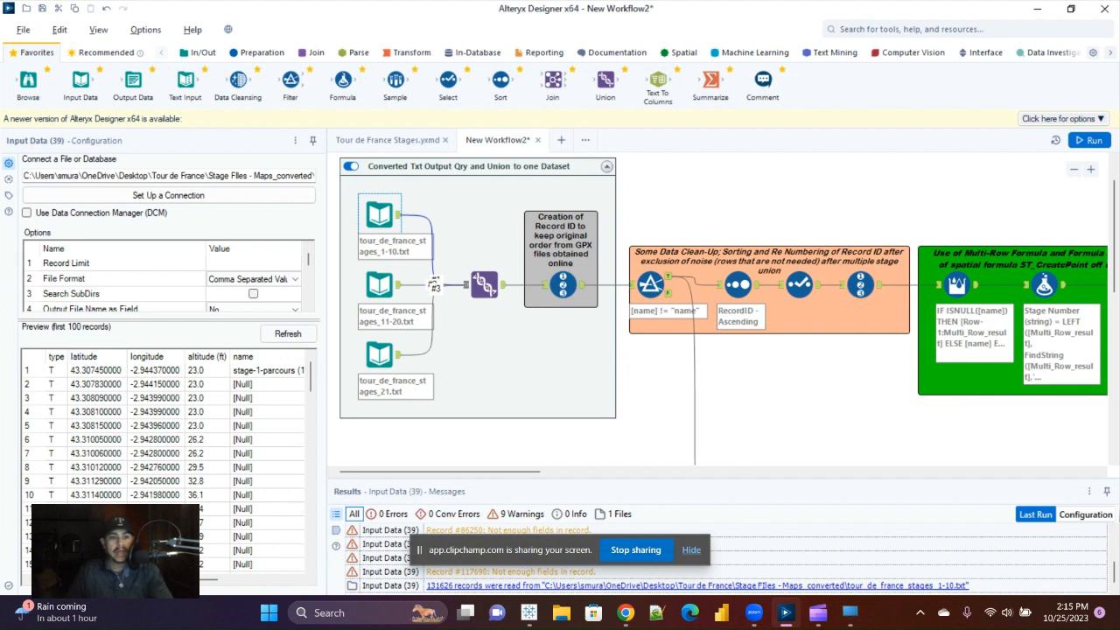
pyautogui.moveTo(209, 579); pyautogui.dragTo(283, 580)
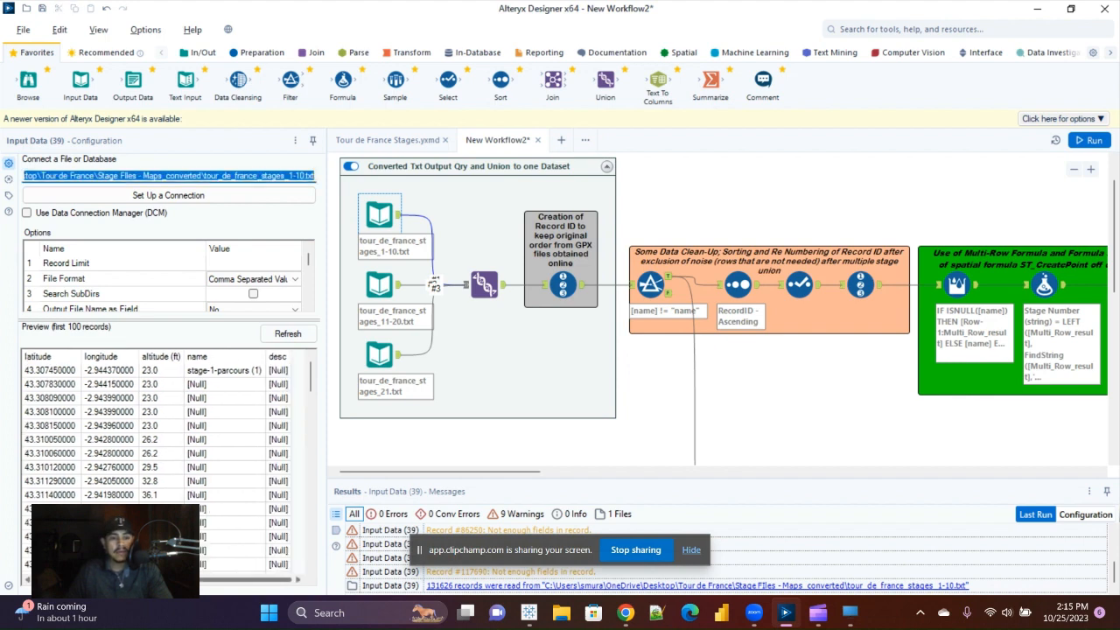
pyautogui.moveTo(283, 580); pyautogui.dragTo(209, 579)
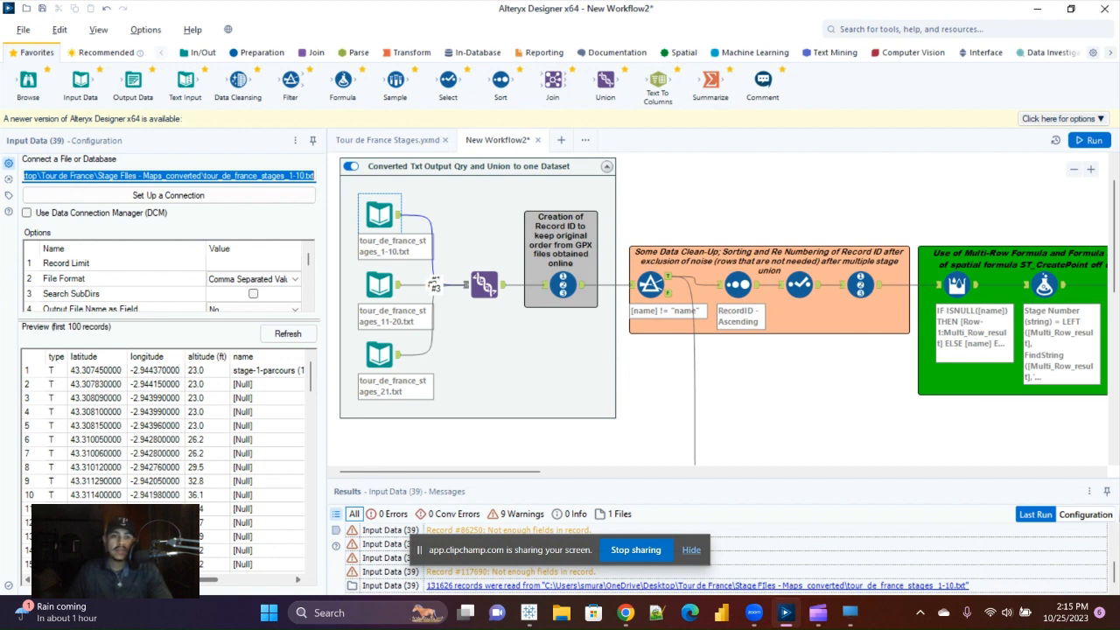
pyautogui.moveTo(210, 580); pyautogui.dragTo(284, 579)
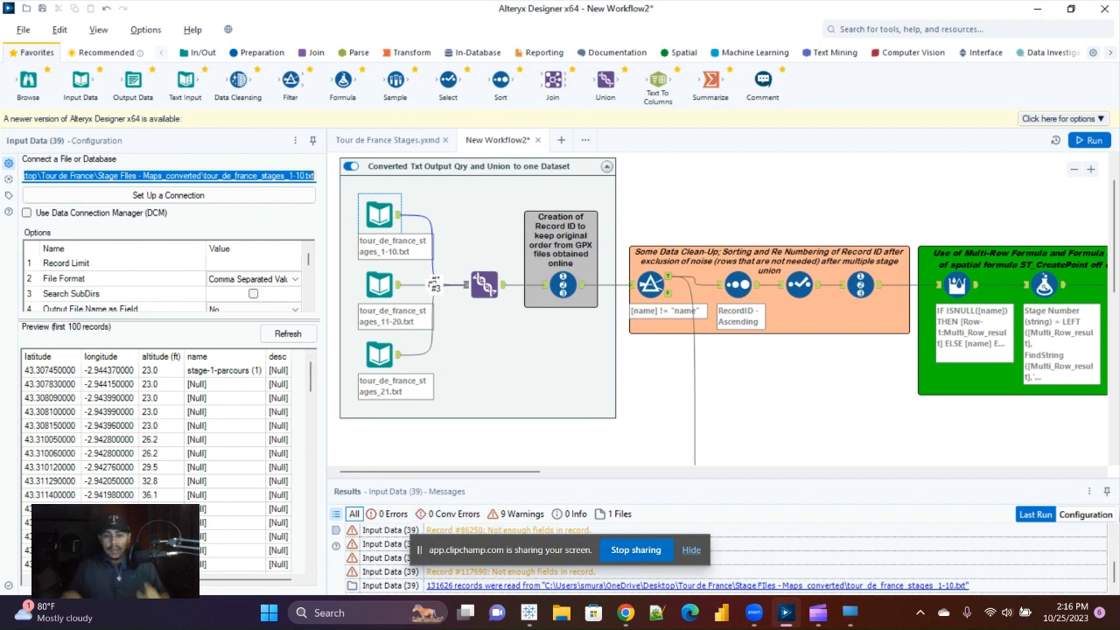
# Review the Union tool's configuration and the settings and output records of the Record ID tool that follows it
pyautogui.click(484, 285)
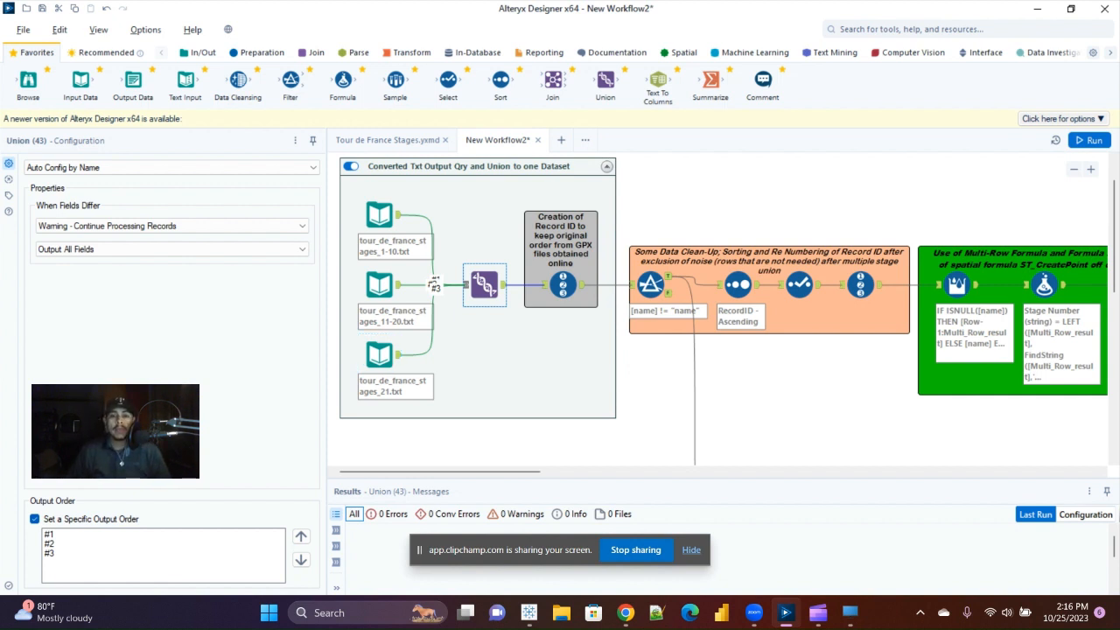
pyautogui.click(562, 285)
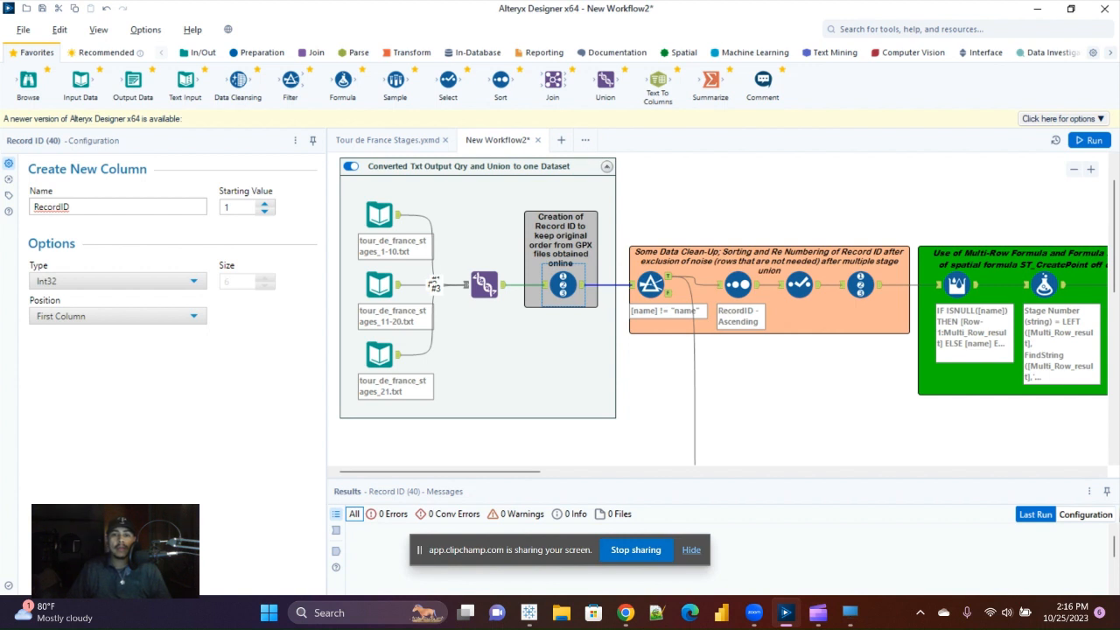
pyautogui.click(583, 285)
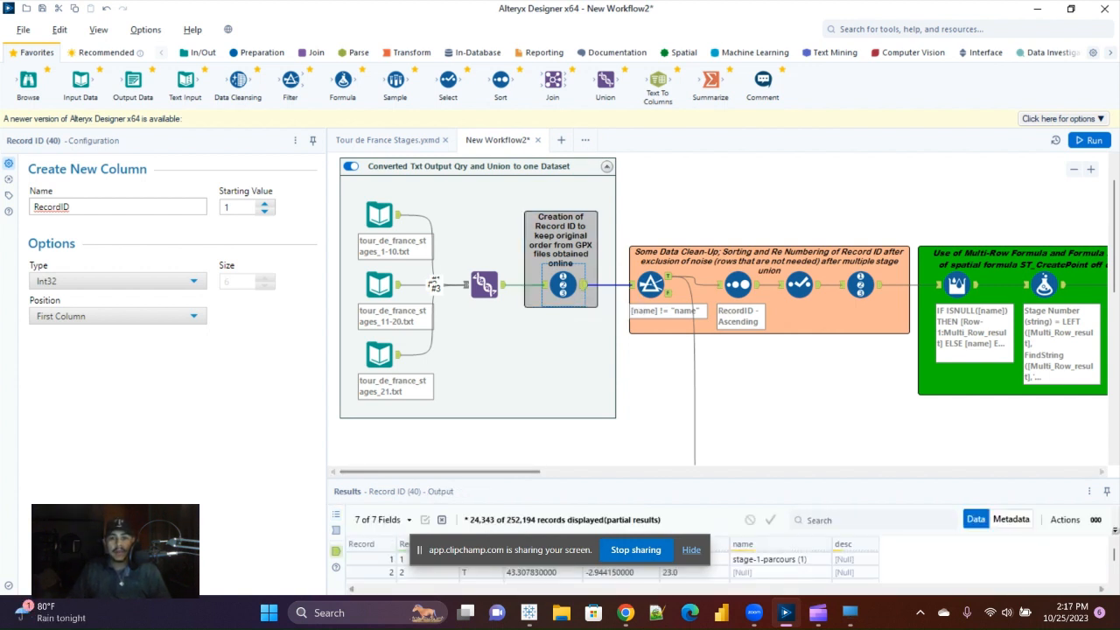
pyautogui.moveTo(613, 479); pyautogui.dragTo(613, 351)
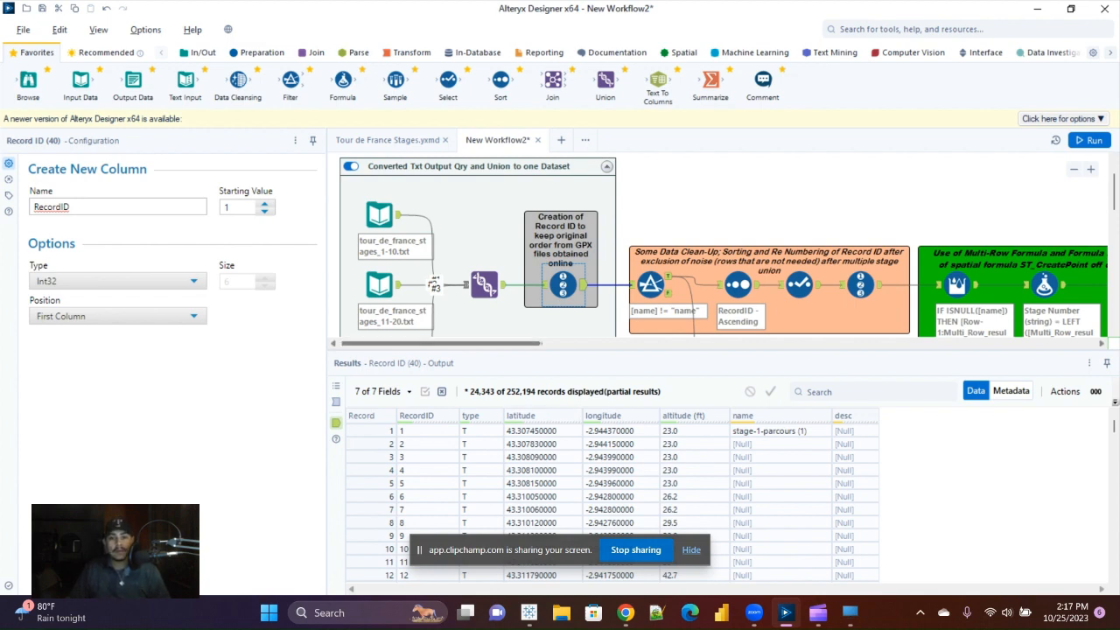
# Examine the False and True outputs of the Filter tool in the data clean-up container
pyautogui.hscroll(6, 718, 247)
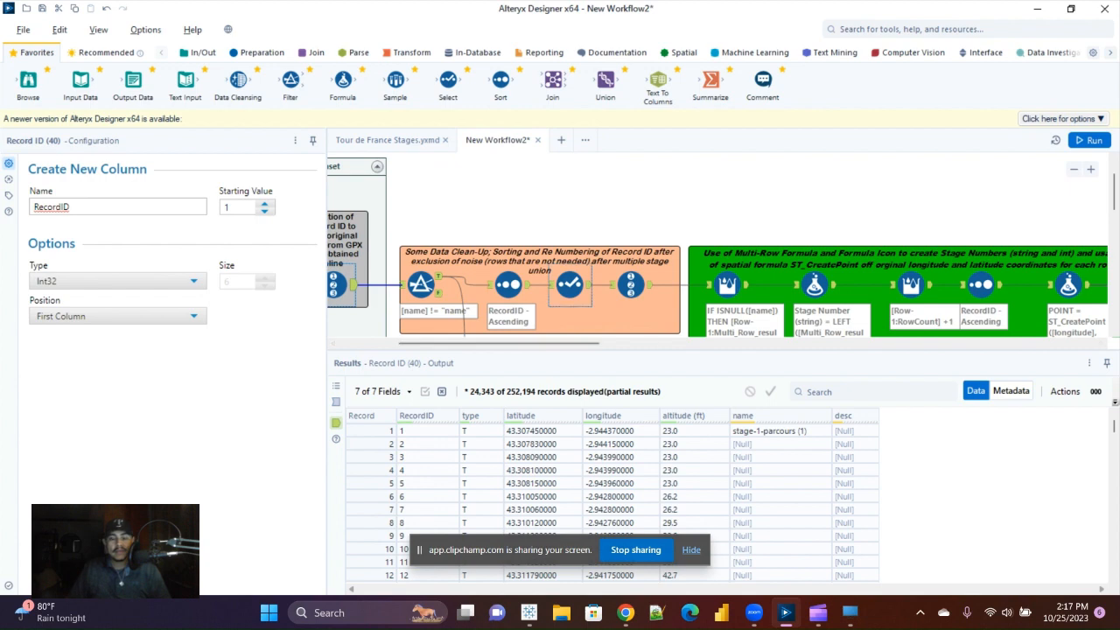
pyautogui.scroll(-1, 570, 221)
pyautogui.scroll(1, 569, 220)
pyautogui.scroll(2, 570, 221)
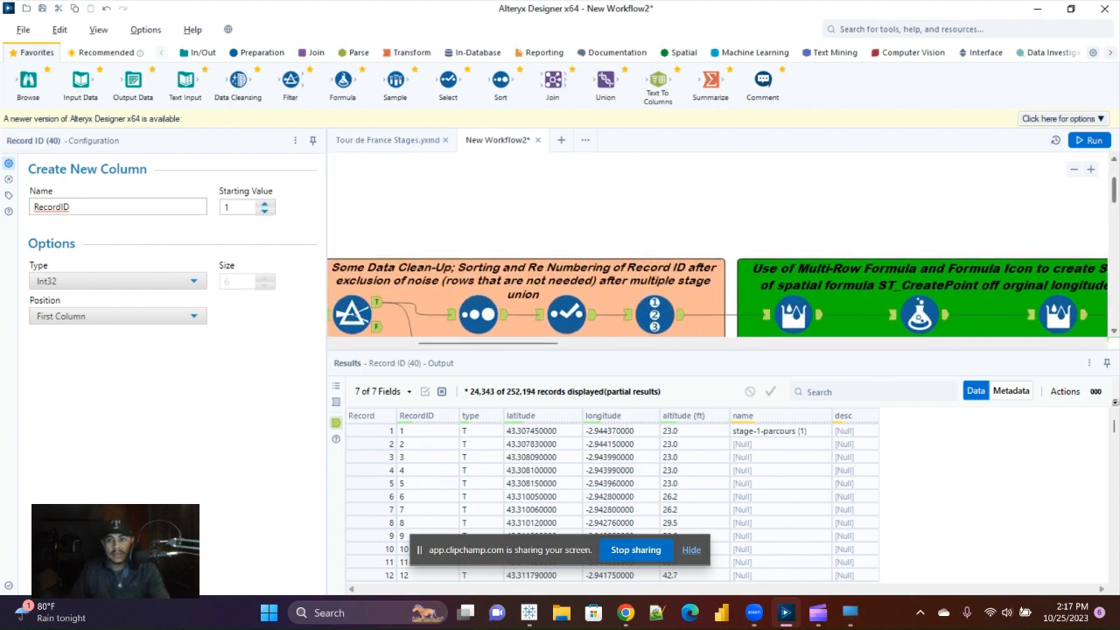
pyautogui.scroll(-3, 718, 263)
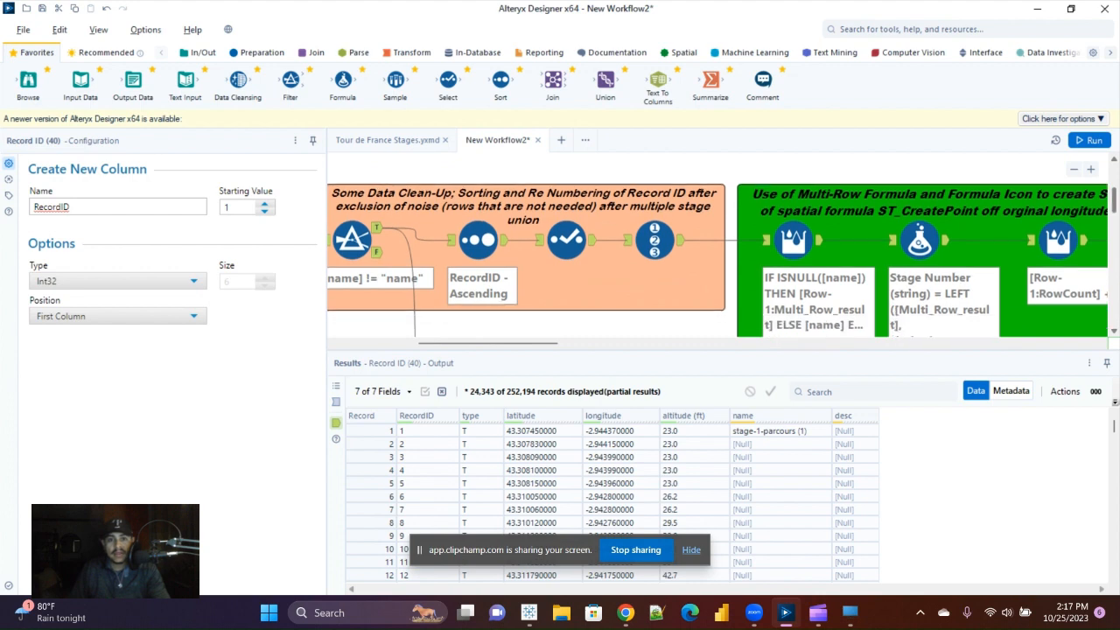
pyautogui.hscroll(-1, 549, 262)
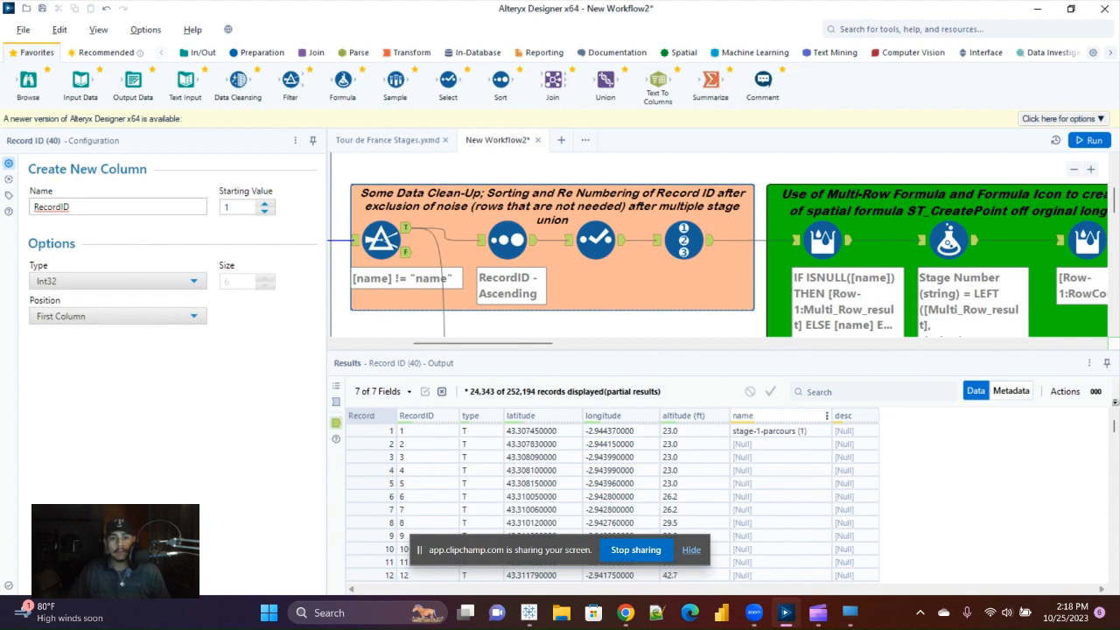
pyautogui.click(408, 252)
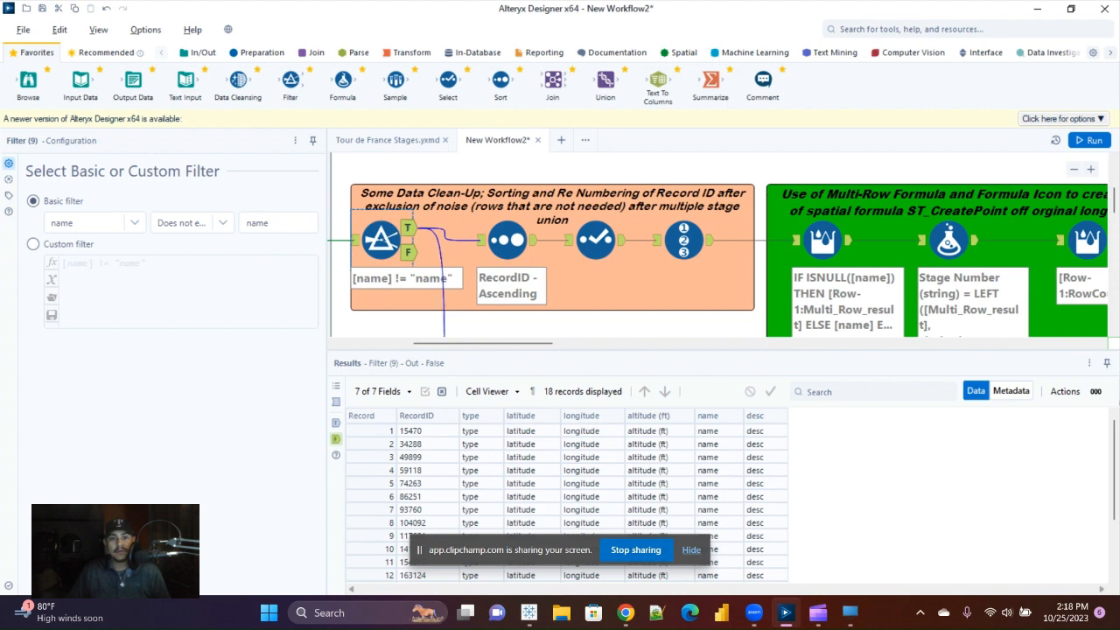
pyautogui.click(407, 227)
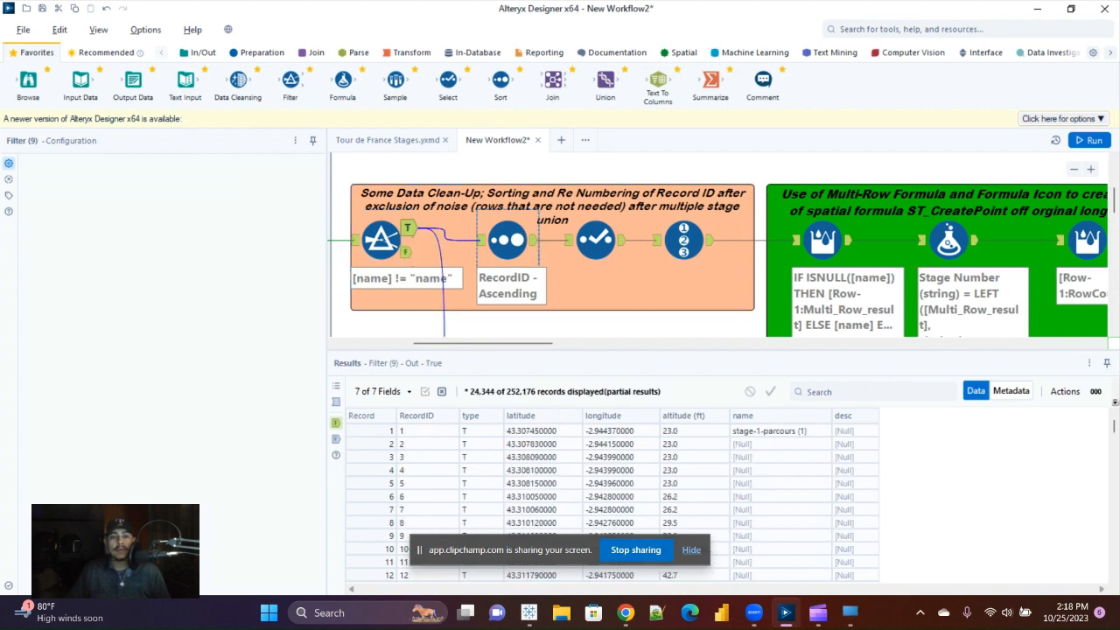
# Review the Sort, Select and second Record ID tools in the clean-up container, including their output records
pyautogui.click(508, 239)
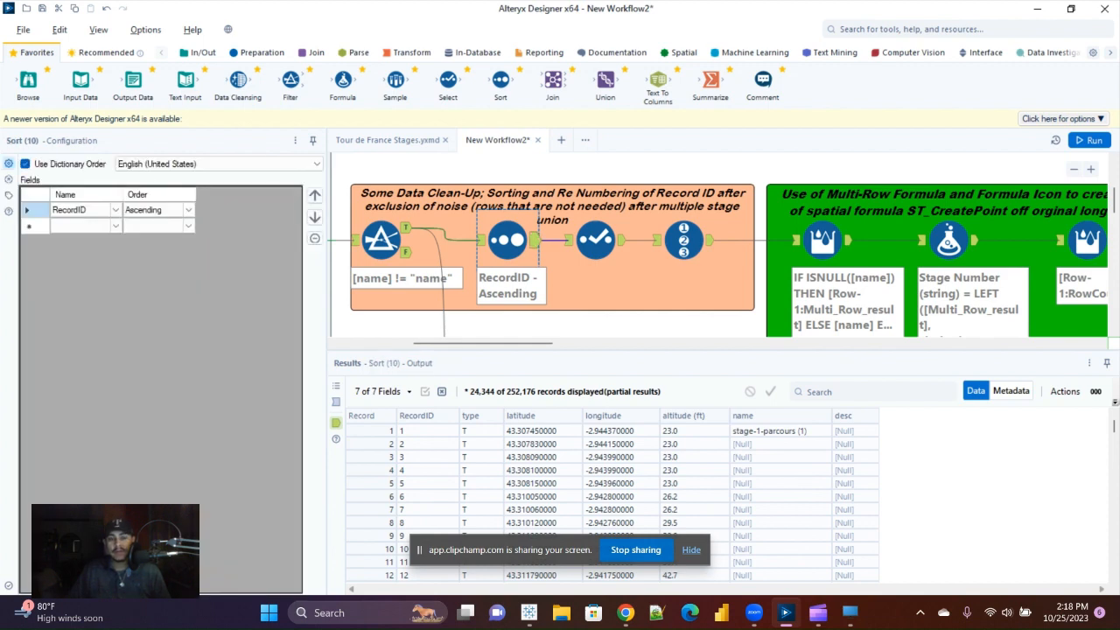
pyautogui.click(596, 239)
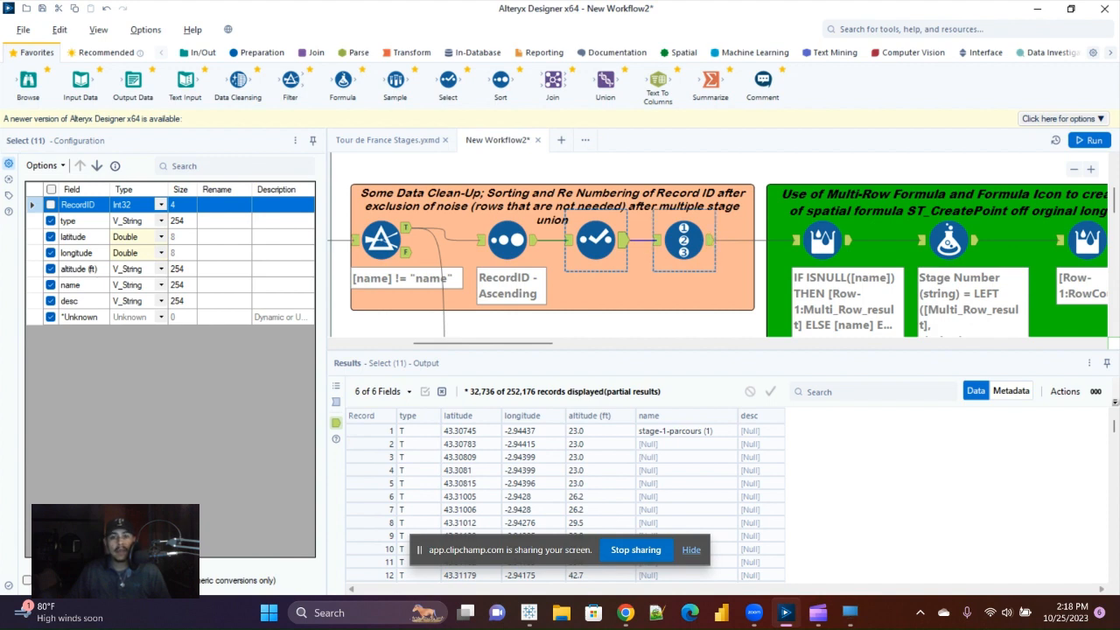
pyautogui.click(685, 240)
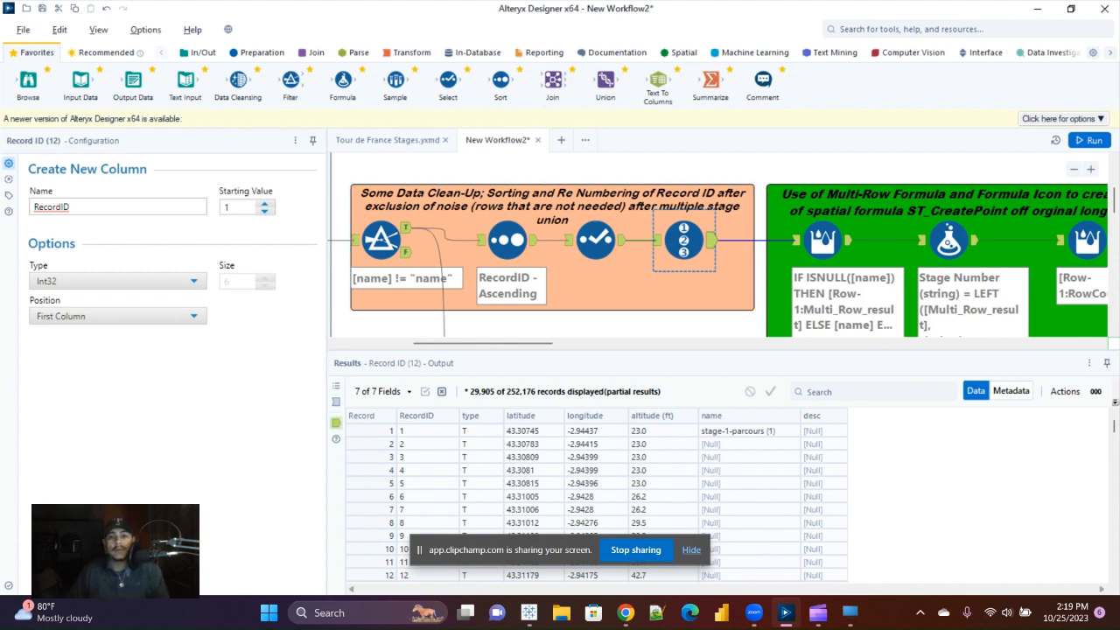
# Examine the Multi-Row Formula that fills the Multi_Row_result field, checking its value for the second output record
pyautogui.moveTo(482, 344); pyautogui.dragTo(548, 344)
pyautogui.scroll(-1, 630, 271)
pyautogui.scroll(1, 630, 271)
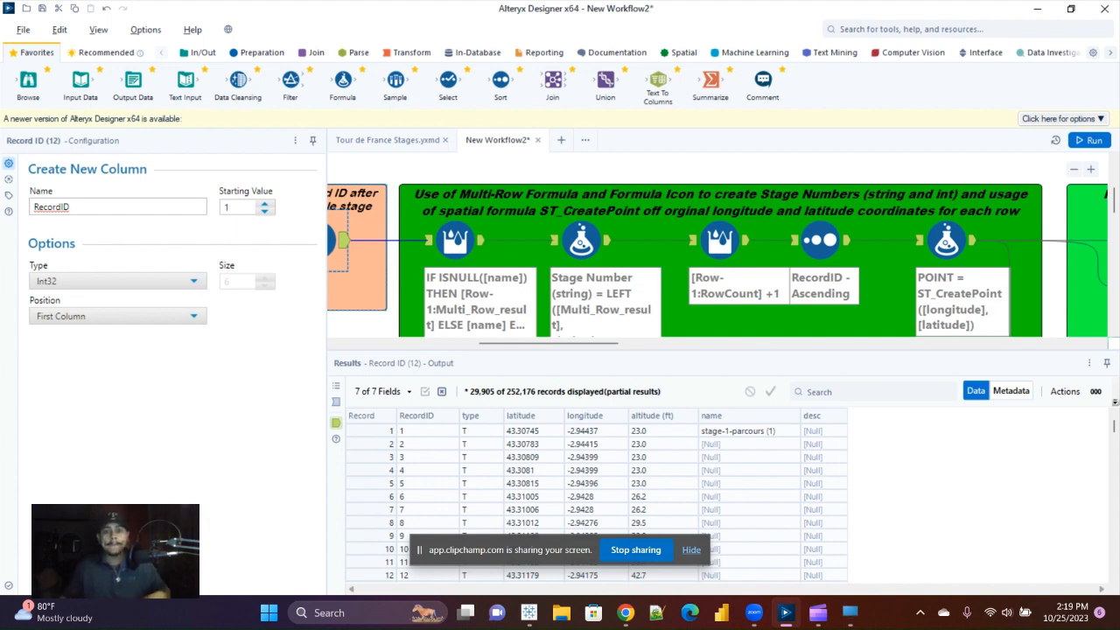
pyautogui.click(455, 240)
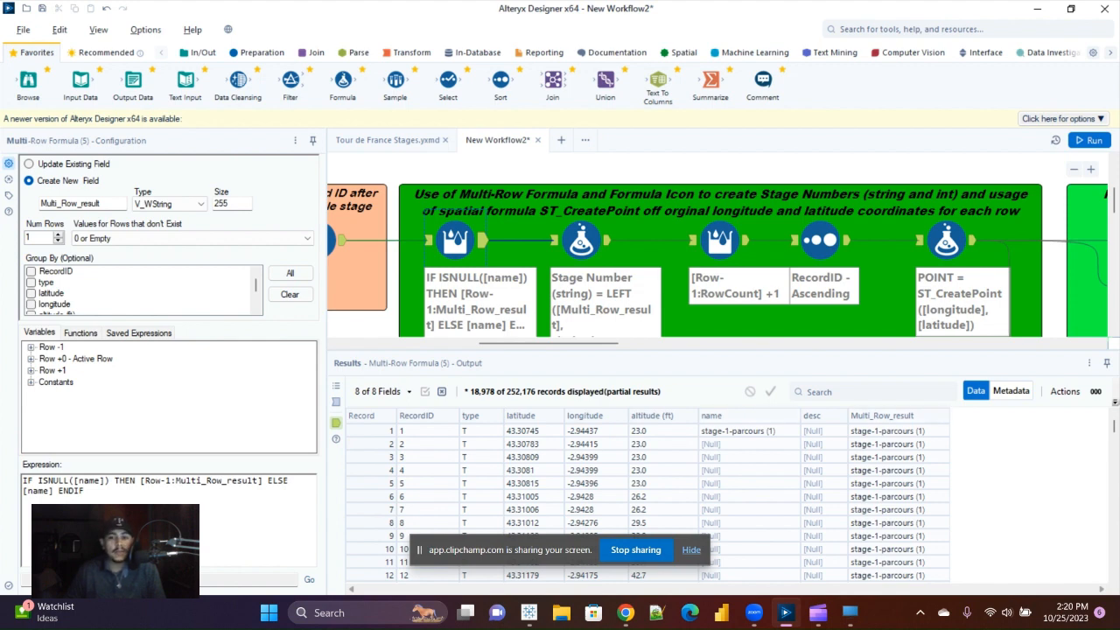
pyautogui.click(898, 445)
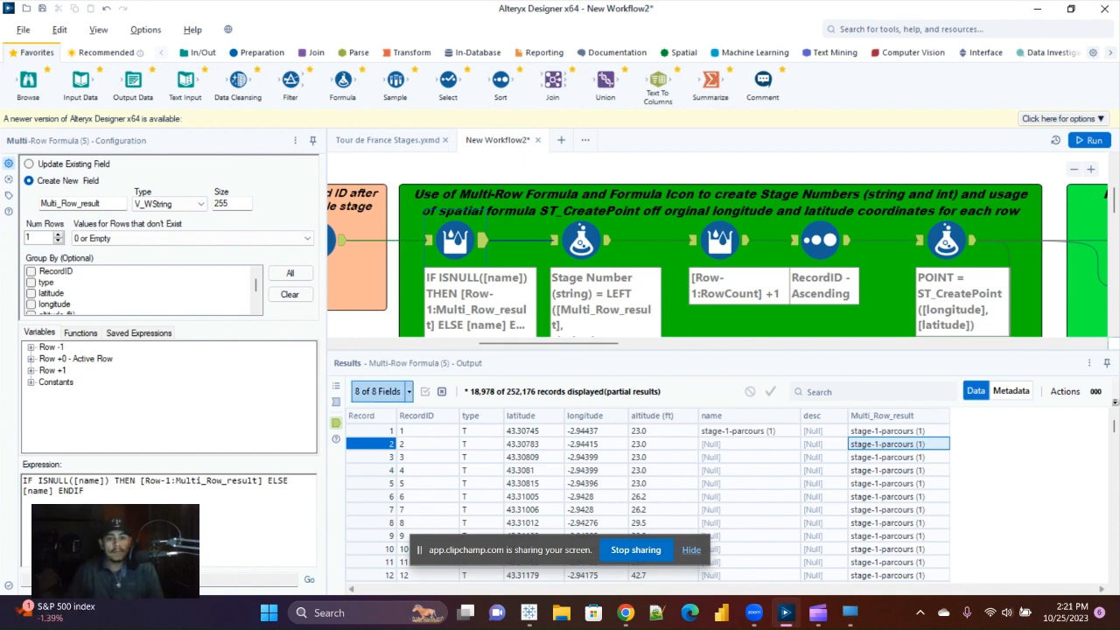
# Inspect the Formula tool's Stage Number (string) and Stage Number (Int) expressions and their output columns
pyautogui.click(581, 240)
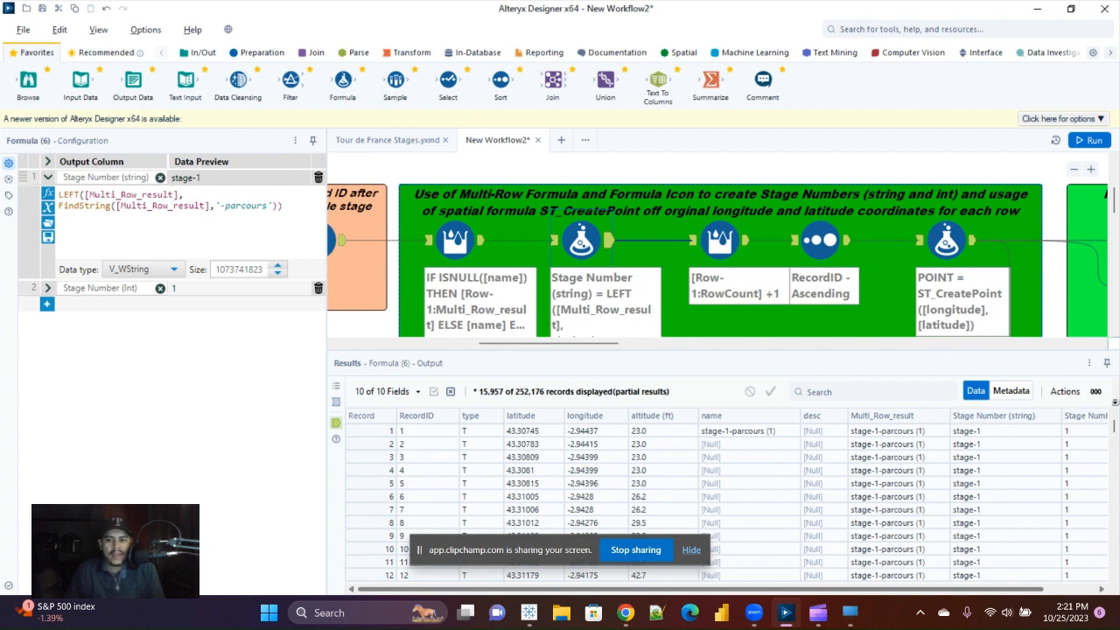
pyautogui.moveTo(718, 589); pyautogui.dragTo(772, 589)
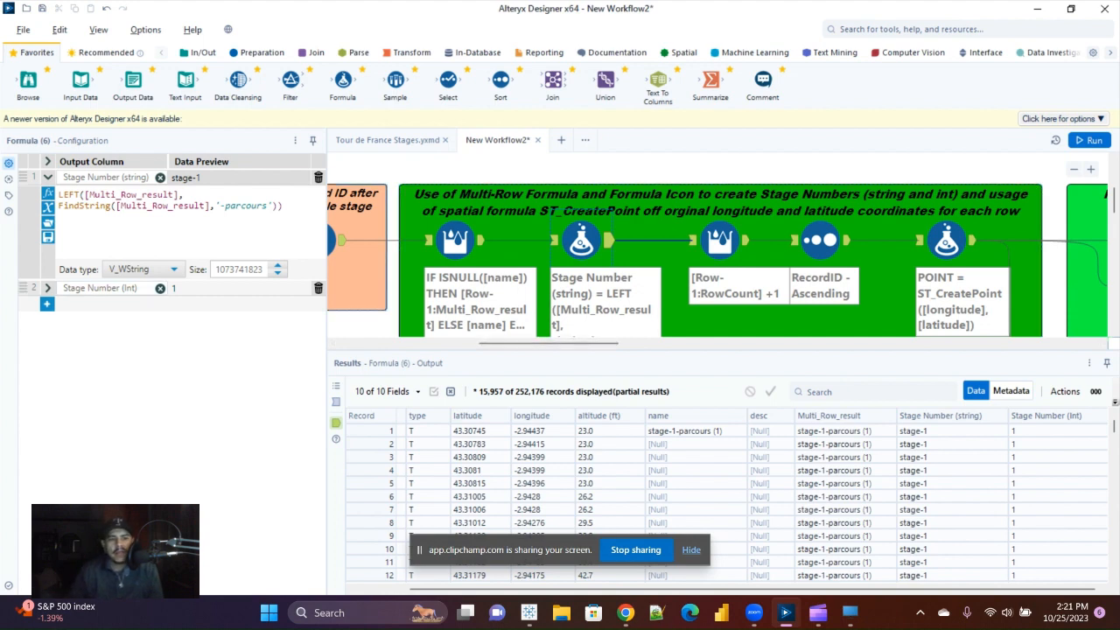
pyautogui.click(48, 288)
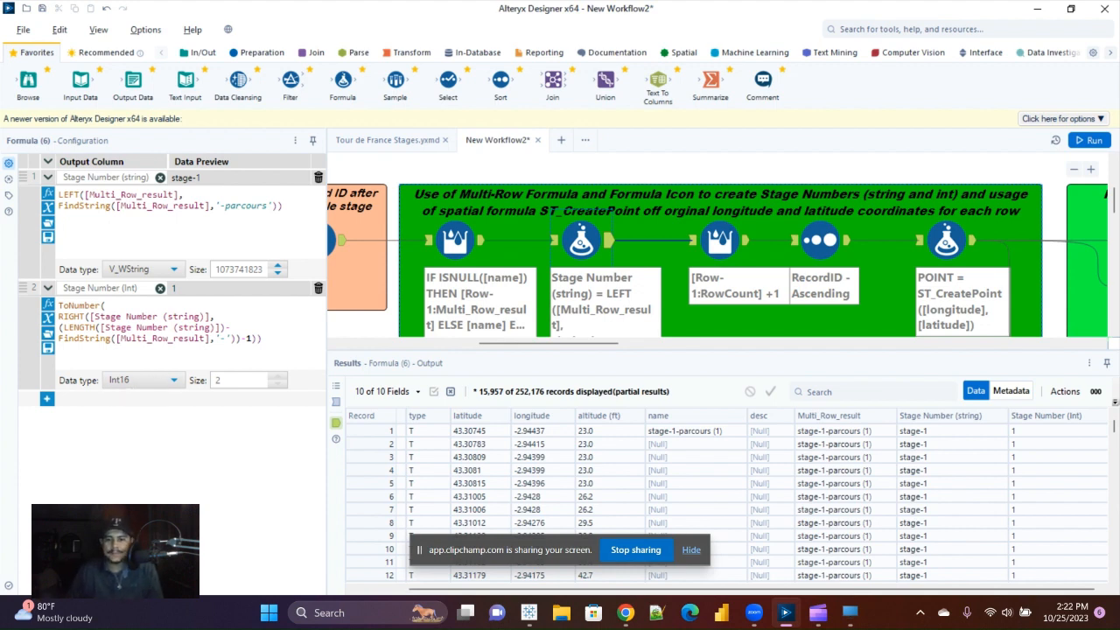
# Review the RowCount Multi-Row Formula's expression, its output column and its Group By fields
pyautogui.click(721, 241)
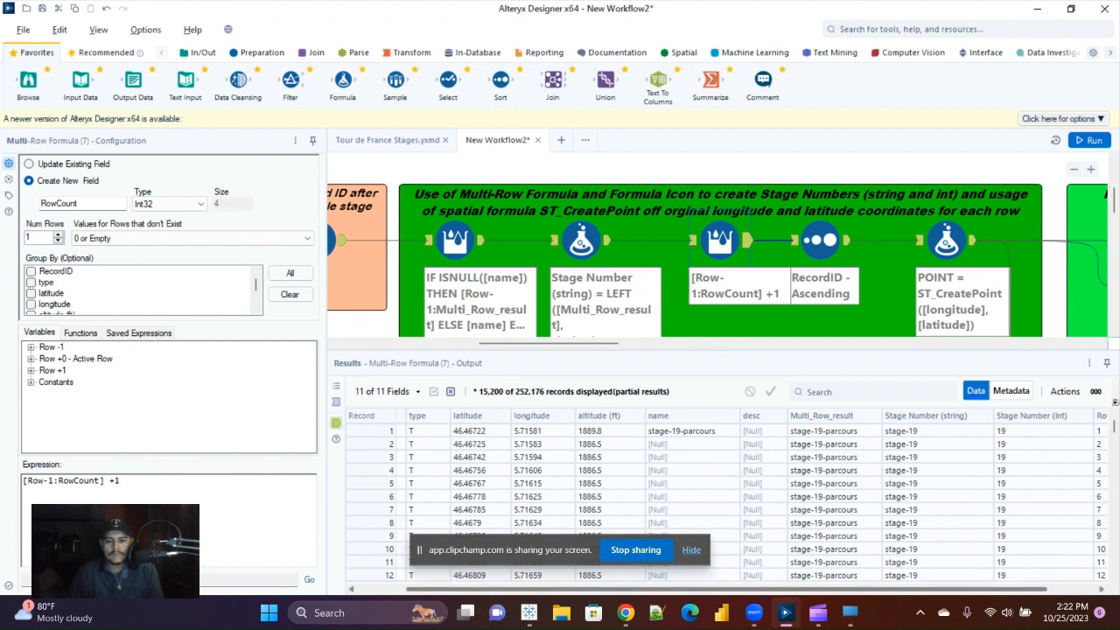
pyautogui.moveTo(726, 589); pyautogui.dragTo(776, 589)
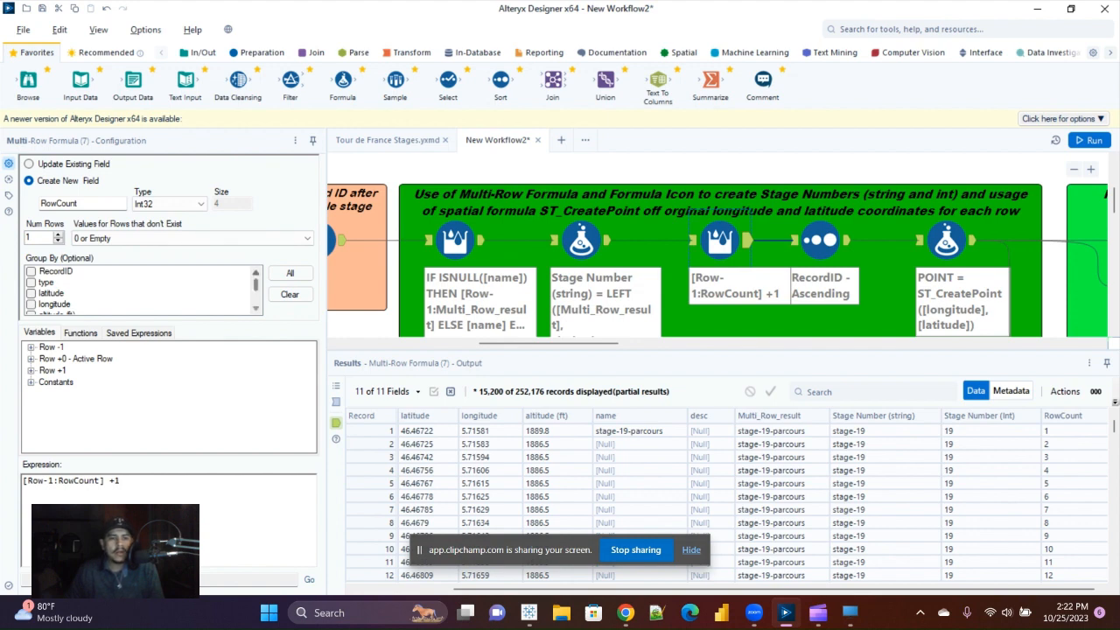
pyautogui.moveTo(255, 285); pyautogui.dragTo(255, 299)
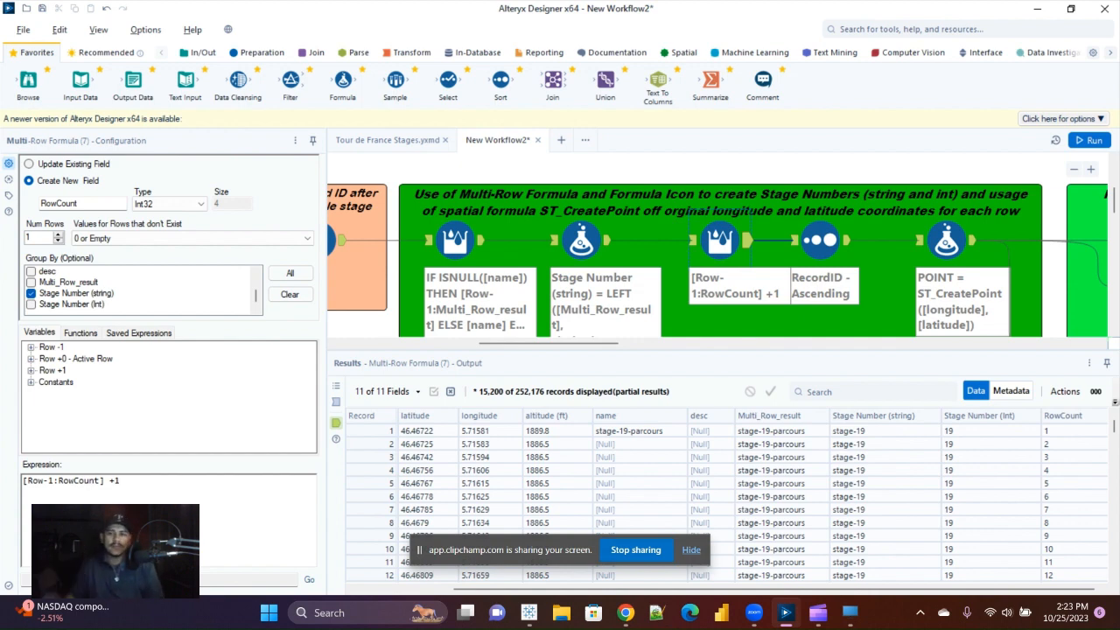
# Check the Sort tool after the RowCount formula, and the ST_CreatePoint formula with its POINT output column
pyautogui.click(820, 240)
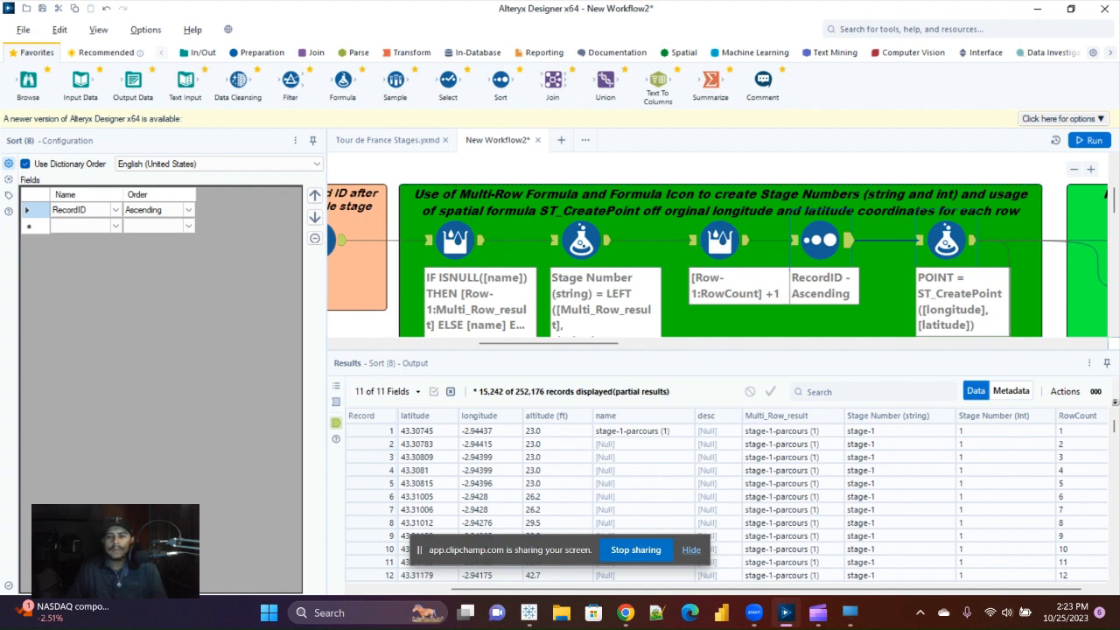
pyautogui.click(947, 241)
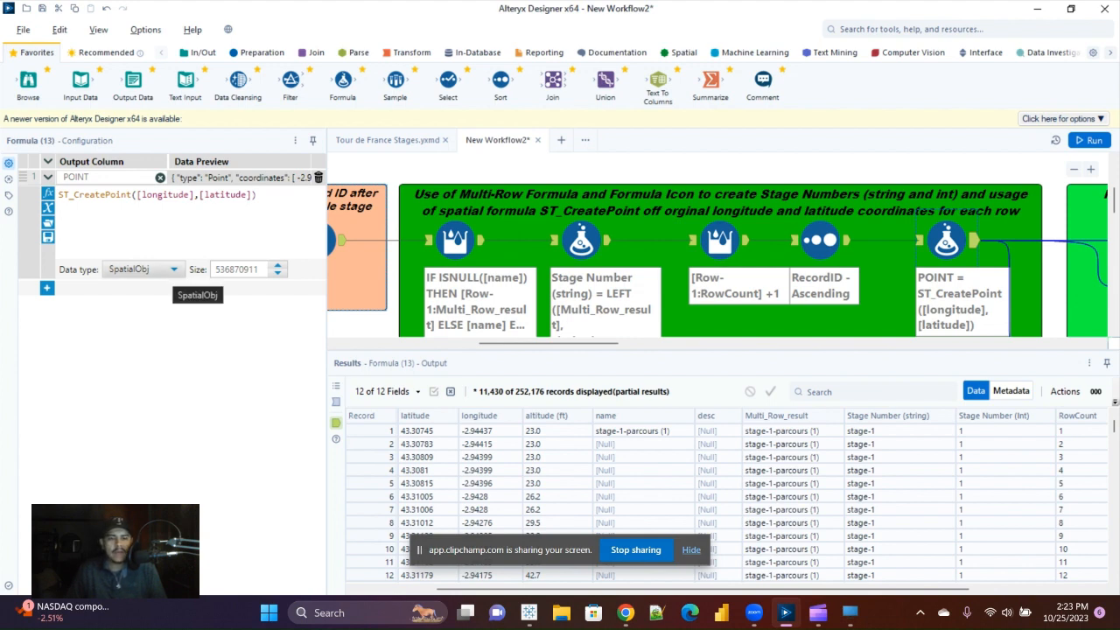
pyautogui.moveTo(744, 589); pyautogui.dragTo(875, 589)
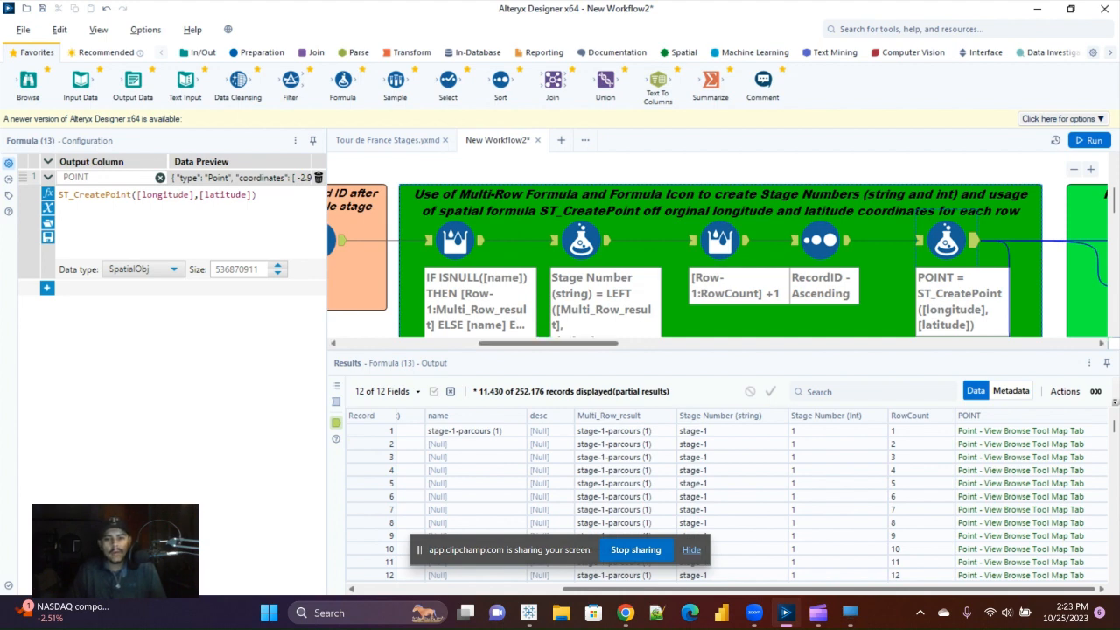
# Inspect the field selection and renames of the Select tool feeding the Join's left input in the distance container
pyautogui.moveTo(549, 343); pyautogui.dragTo(677, 343)
pyautogui.click(1074, 169)
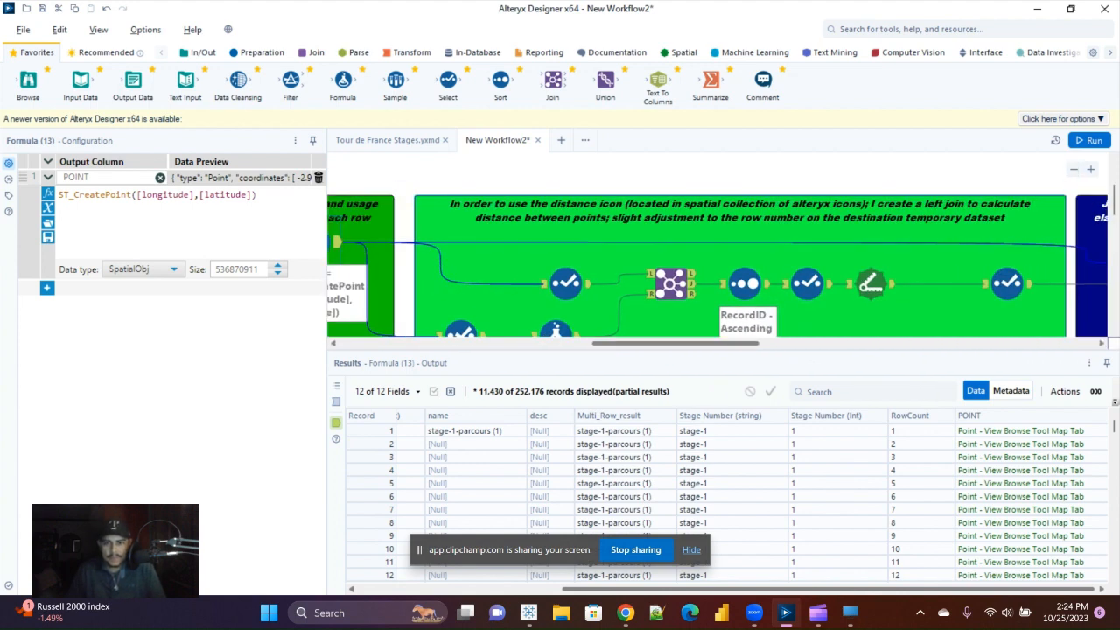
pyautogui.moveTo(676, 351); pyautogui.dragTo(676, 369)
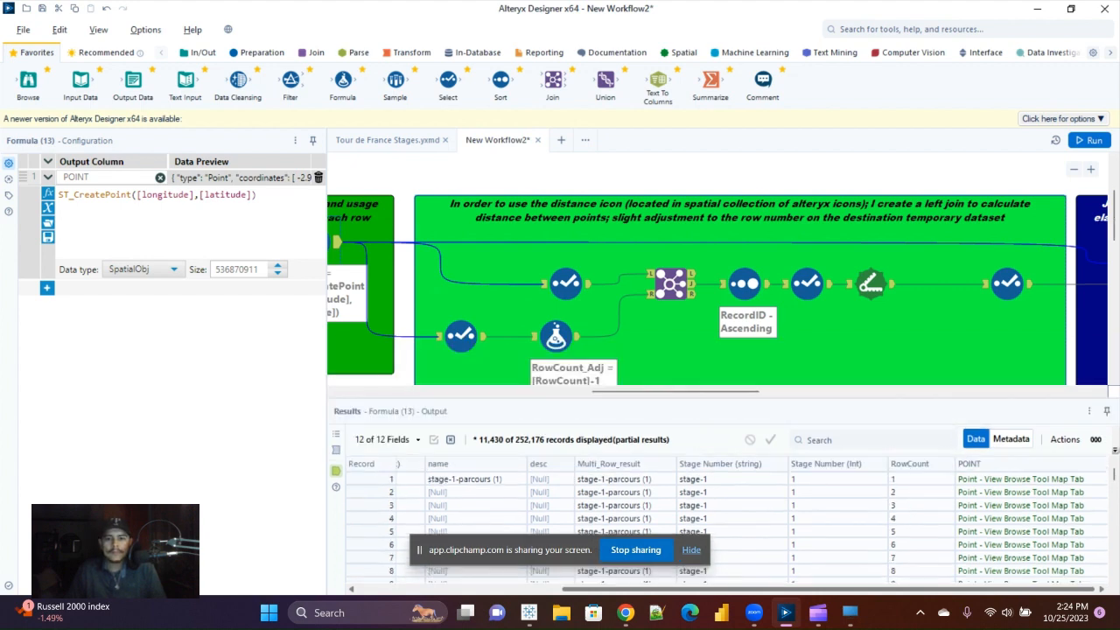
pyautogui.moveTo(676, 399); pyautogui.dragTo(675, 444)
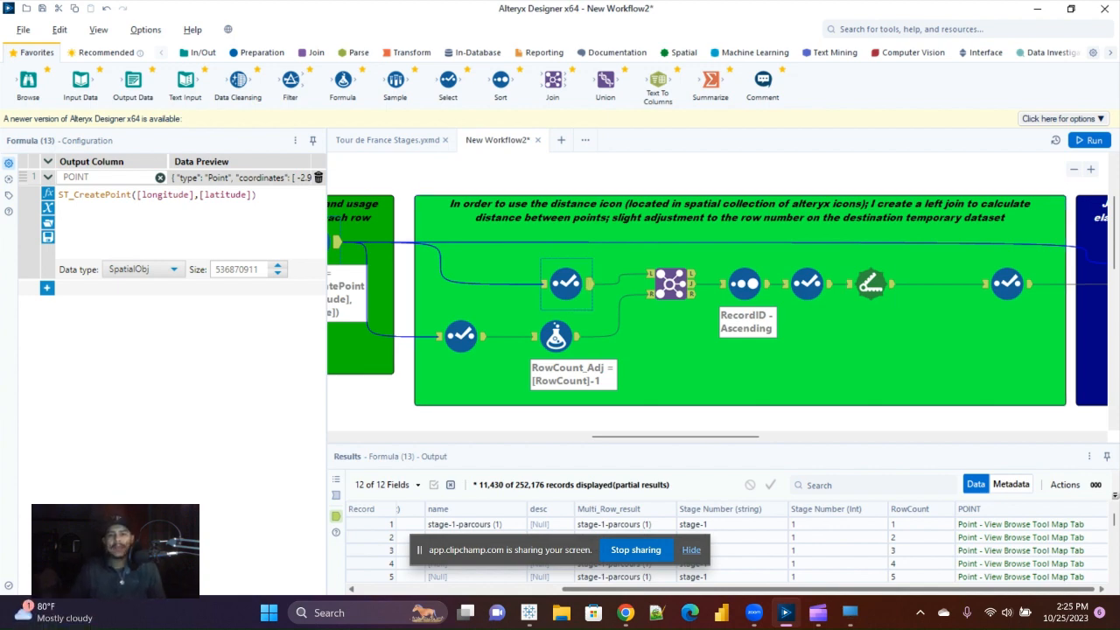
pyautogui.click(566, 283)
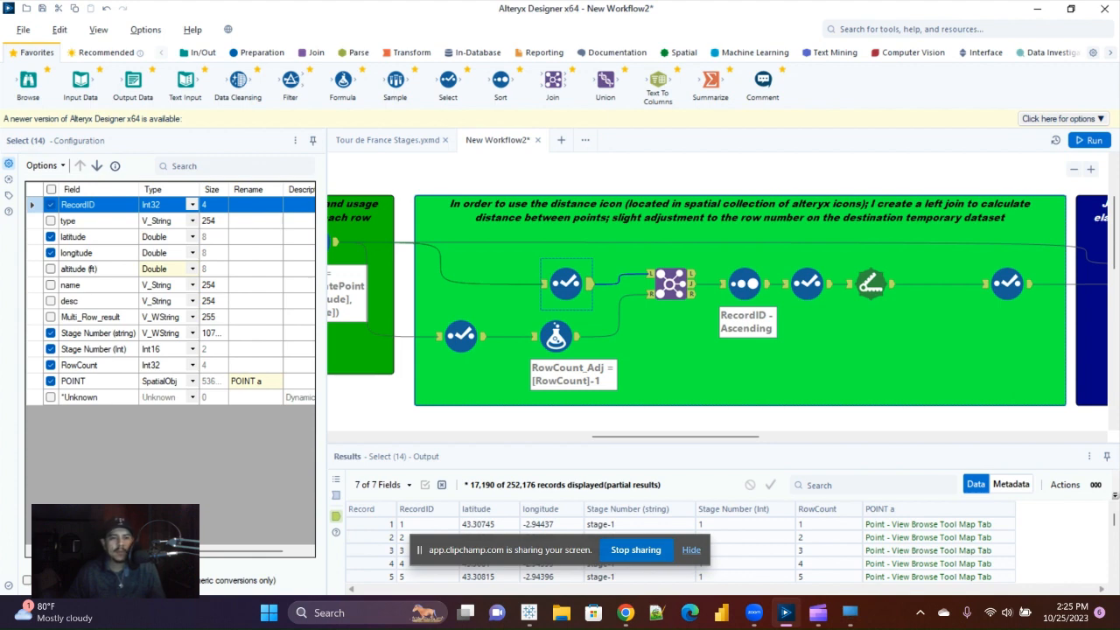
# Inspect the Select and RowCount_Adj Formula tools feeding the distance Join's right input, and the Join's matching fields
pyautogui.click(461, 336)
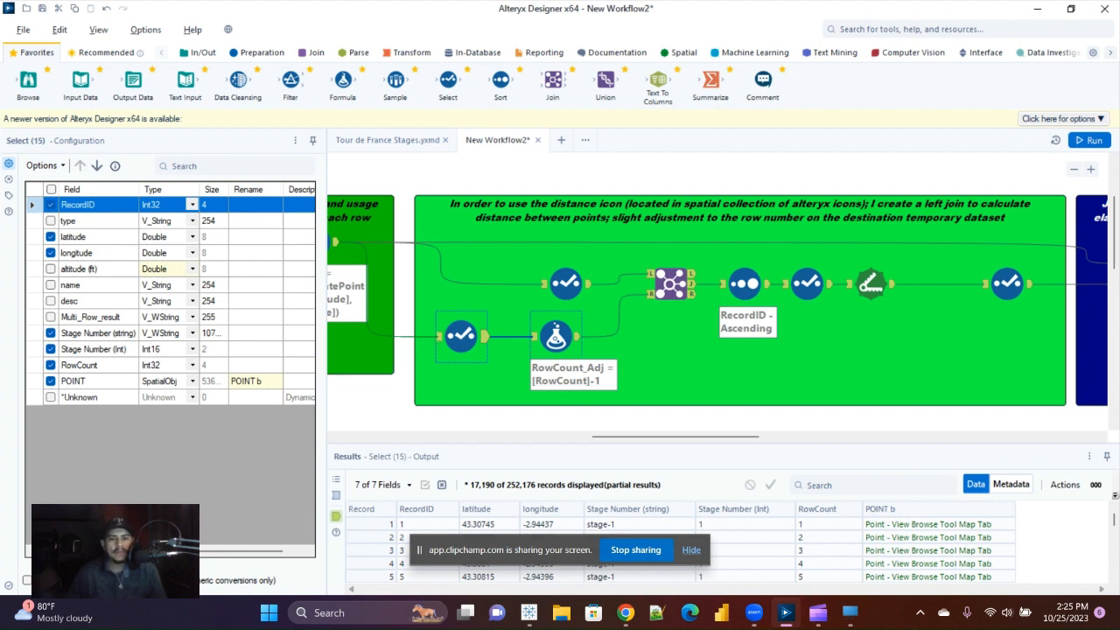
pyautogui.click(555, 335)
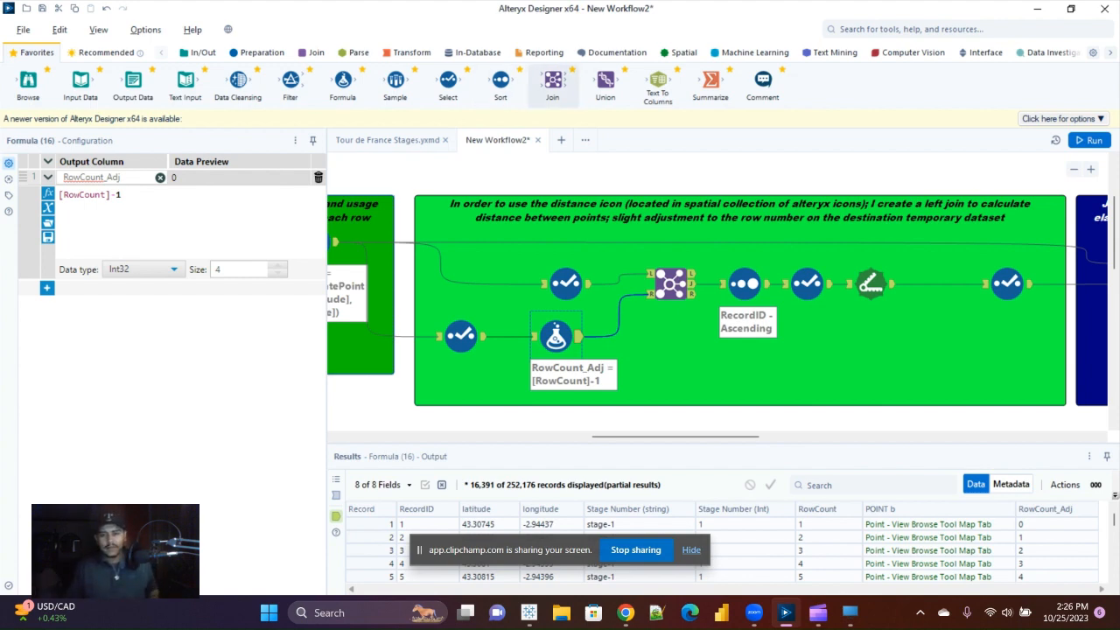
pyautogui.click(672, 284)
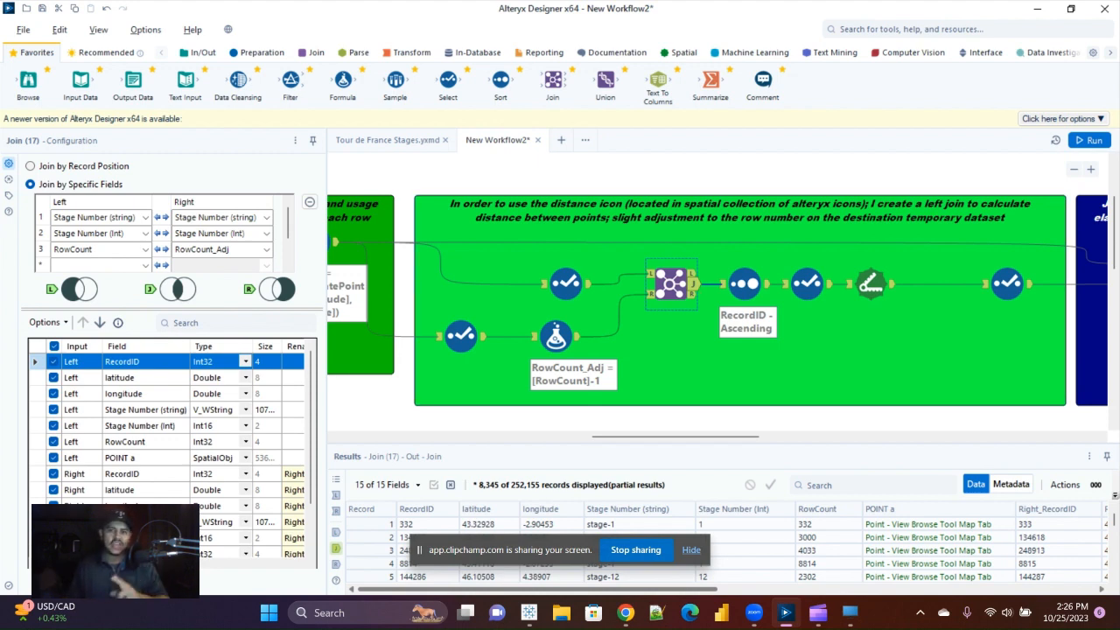
# Review the Sort and Select after the Join, and the Distance tool's POINT a to POINT b settings with its DistanceMiles and Direction output
pyautogui.click(745, 284)
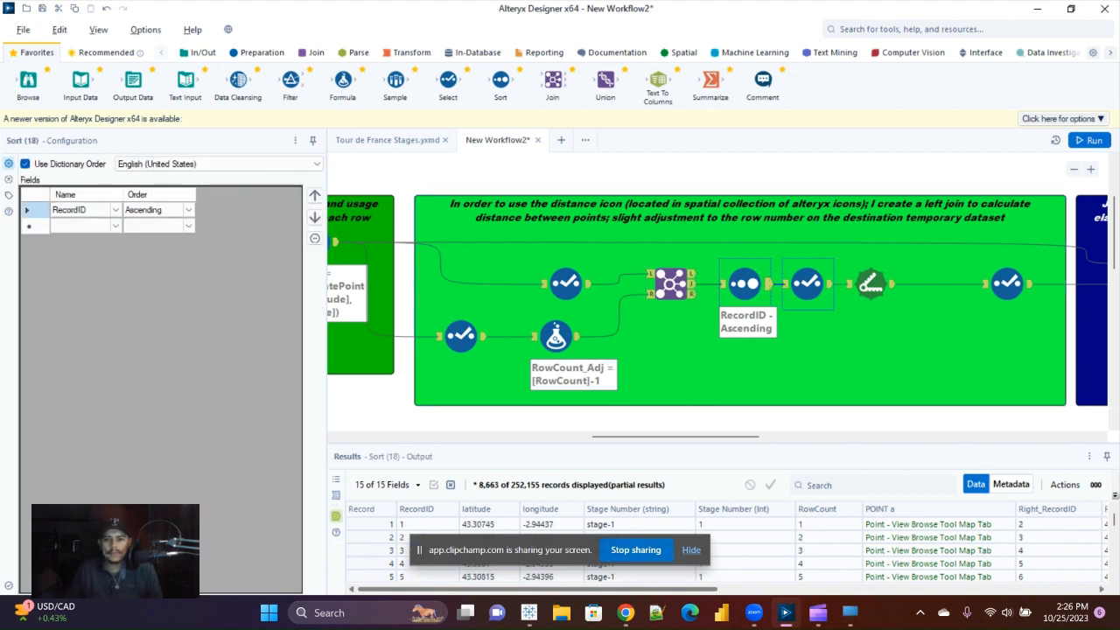
pyautogui.click(807, 283)
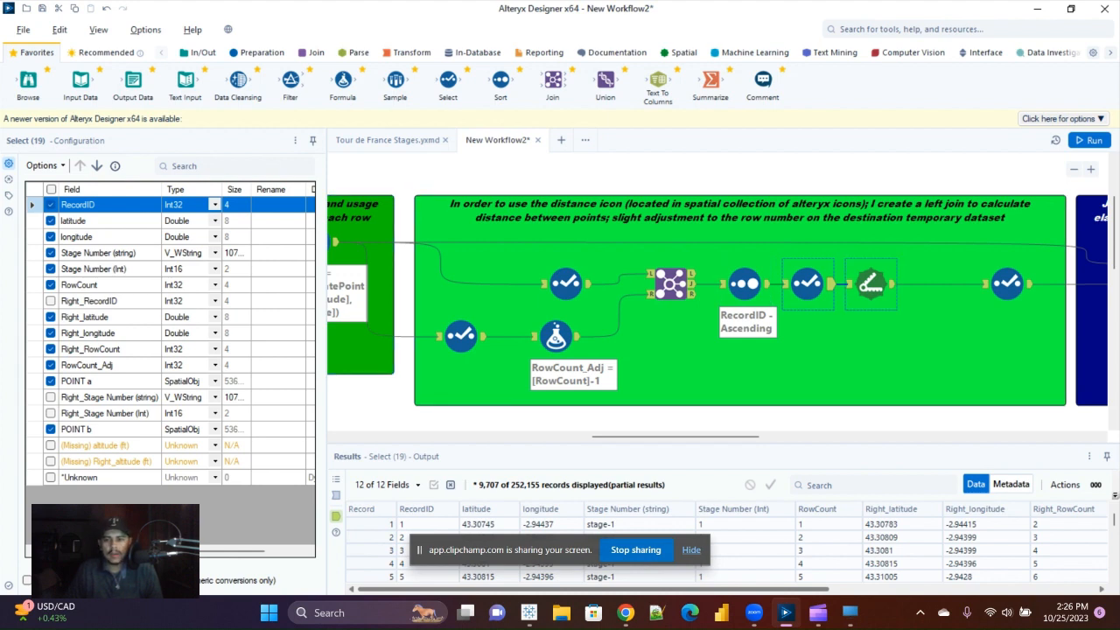
pyautogui.click(871, 284)
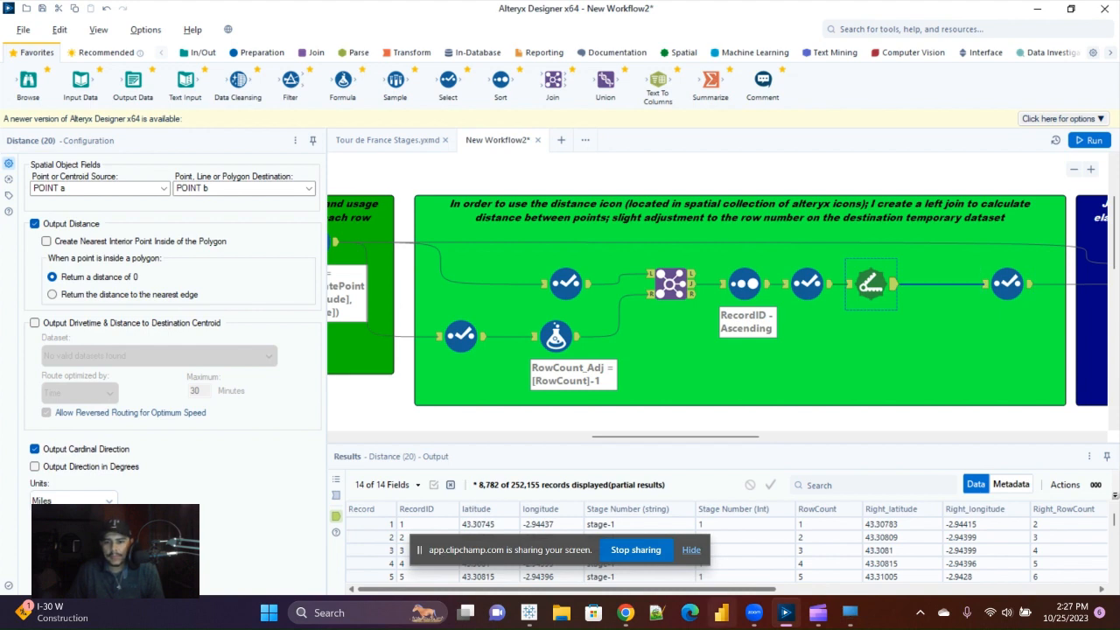
pyautogui.moveTo(717, 589); pyautogui.dragTo(1038, 589)
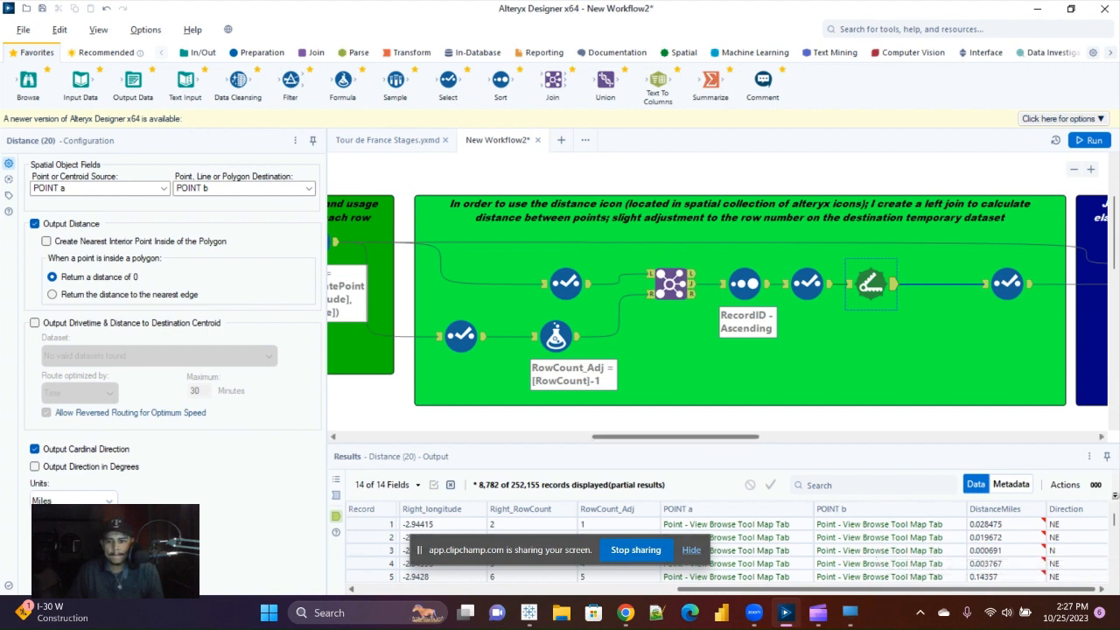
# Examine the Join of the distance calculations to the original dataset, its left output records, and the Union that follows
pyautogui.moveTo(683, 437); pyautogui.dragTo(755, 437)
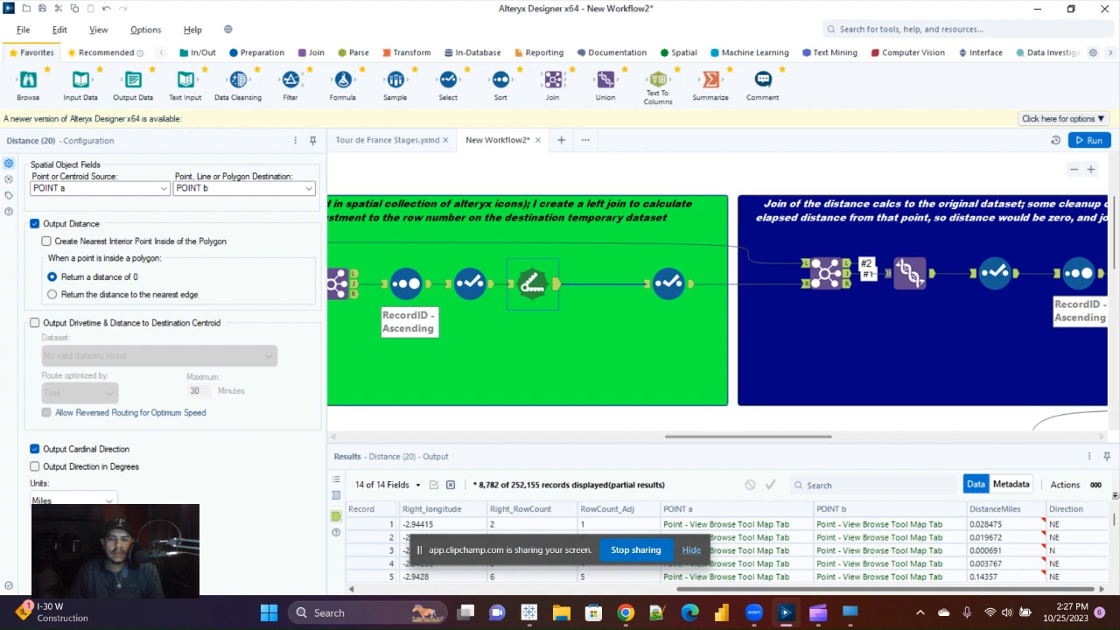
pyautogui.moveTo(749, 437); pyautogui.dragTo(780, 436)
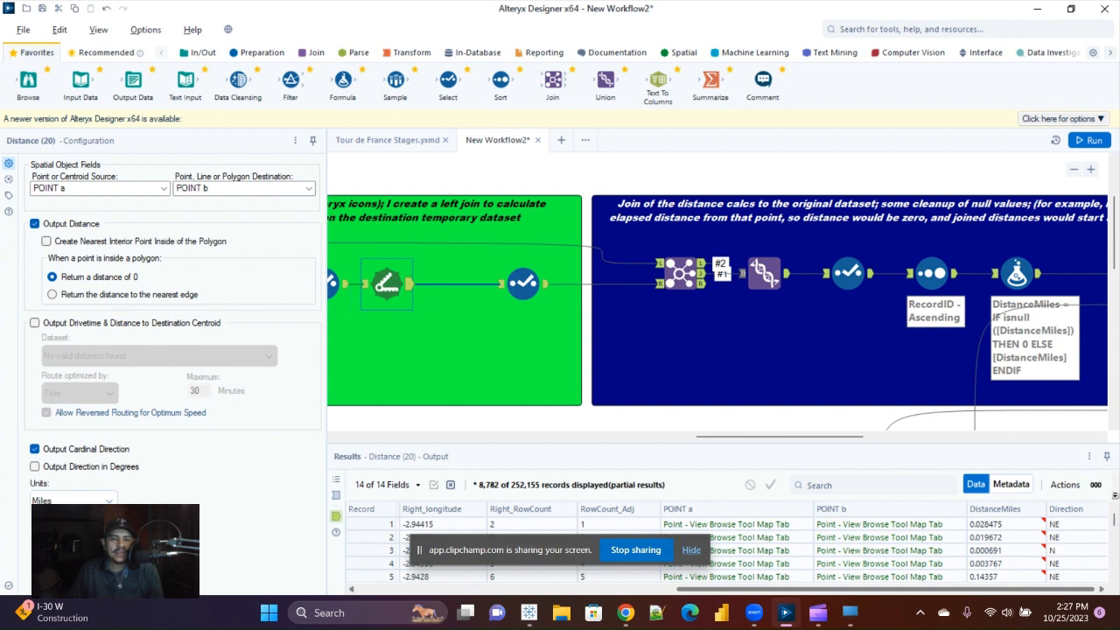
pyautogui.click(680, 274)
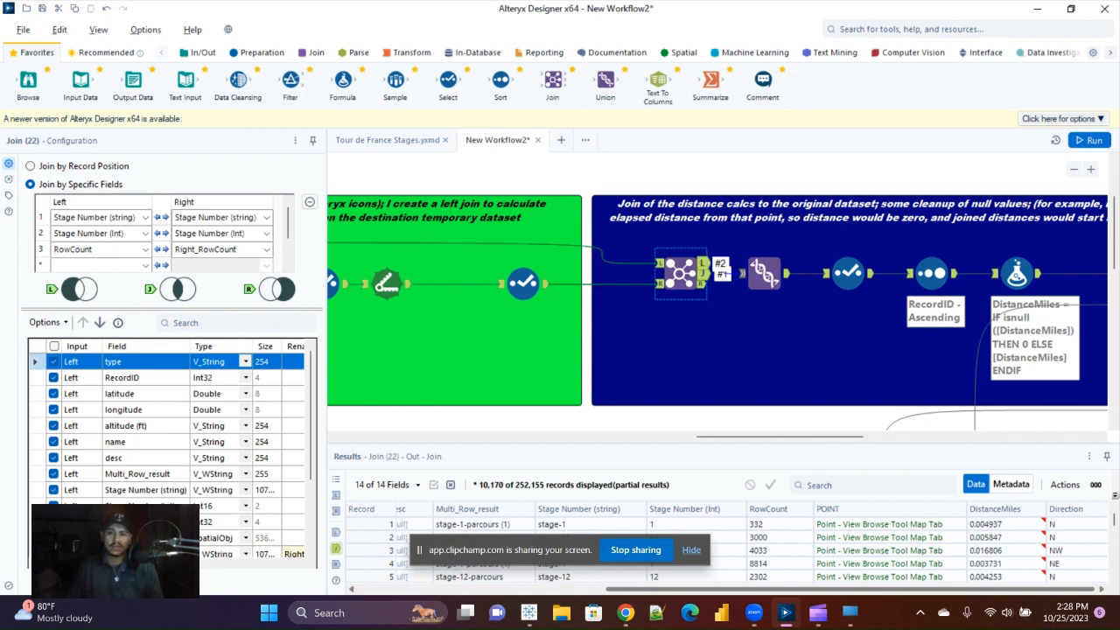
pyautogui.click(703, 263)
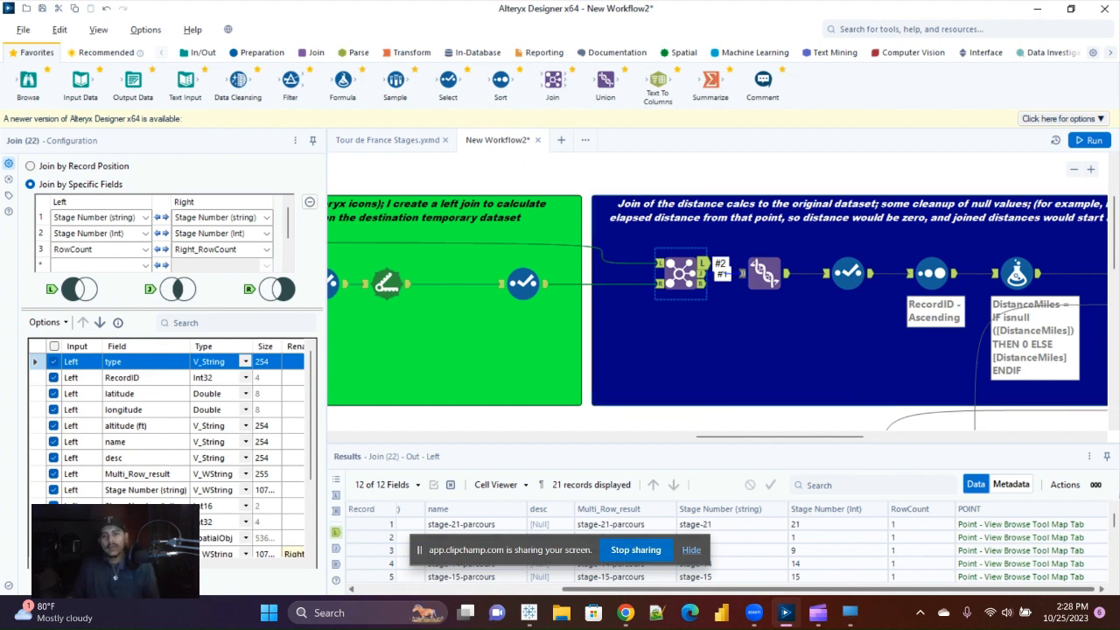
pyautogui.click(764, 274)
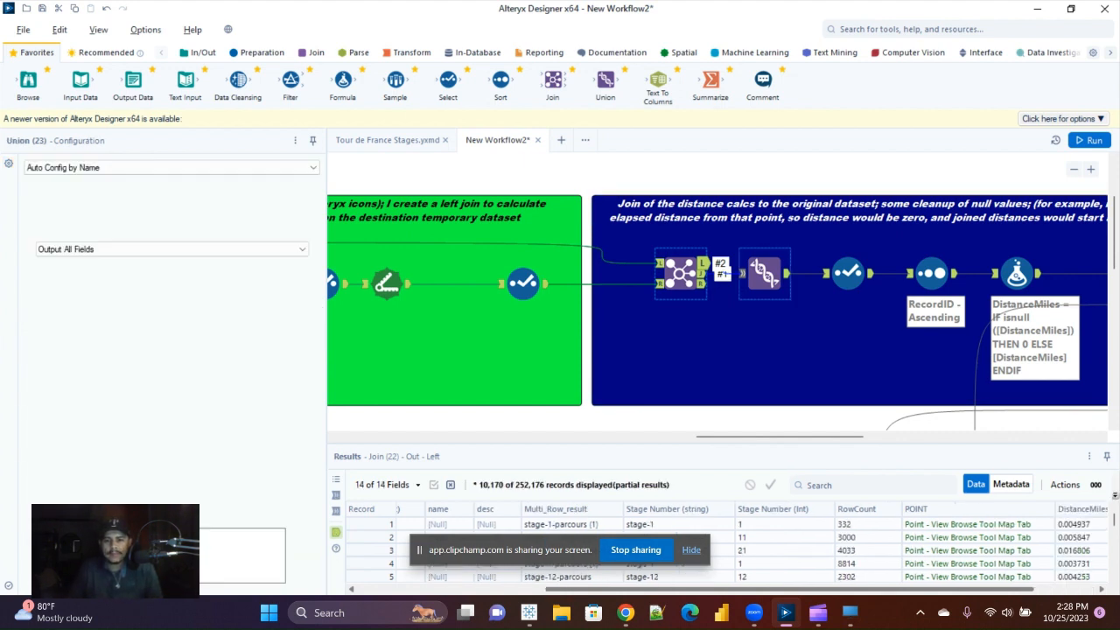
# Check the Select tool after the Union and the Formula that replaces null DistanceMiles values with 0
pyautogui.moveTo(781, 436); pyautogui.dragTo(814, 437)
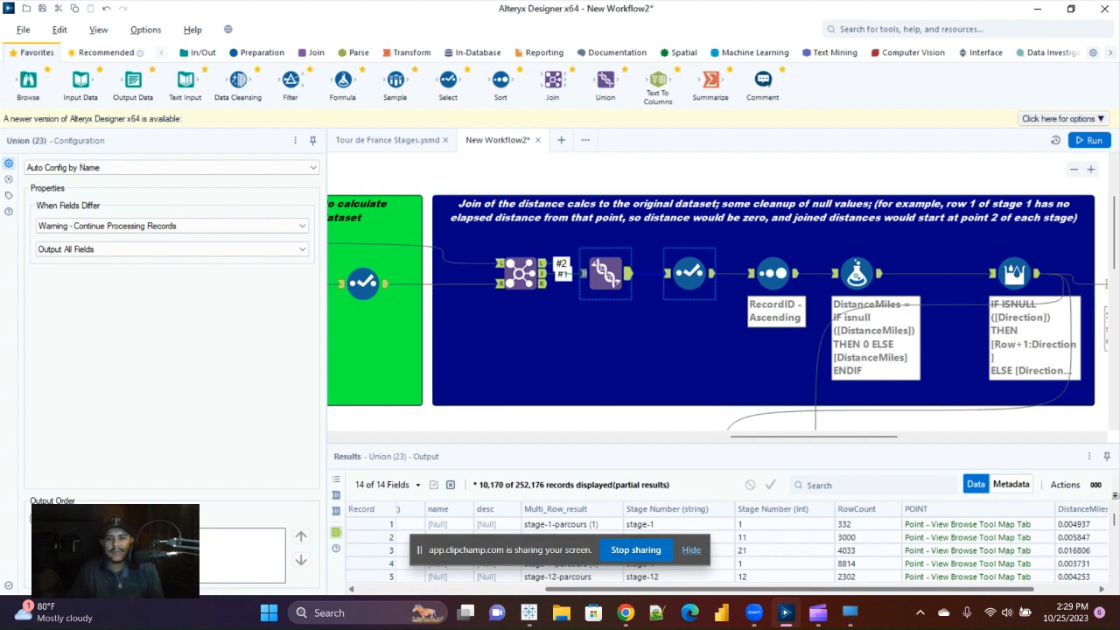
pyautogui.click(690, 273)
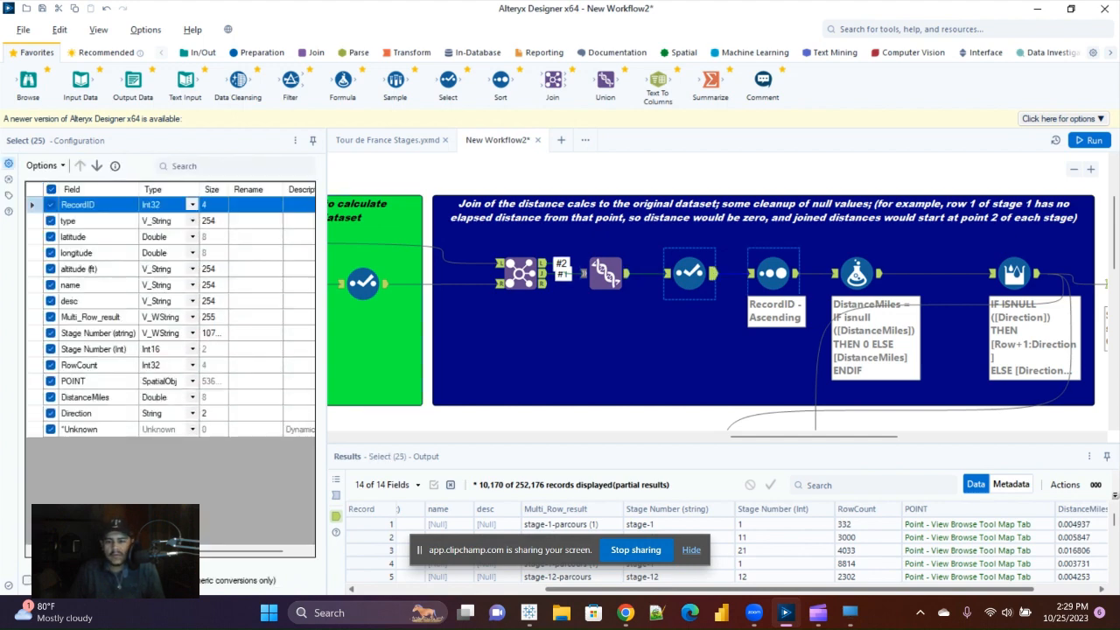
pyautogui.click(857, 274)
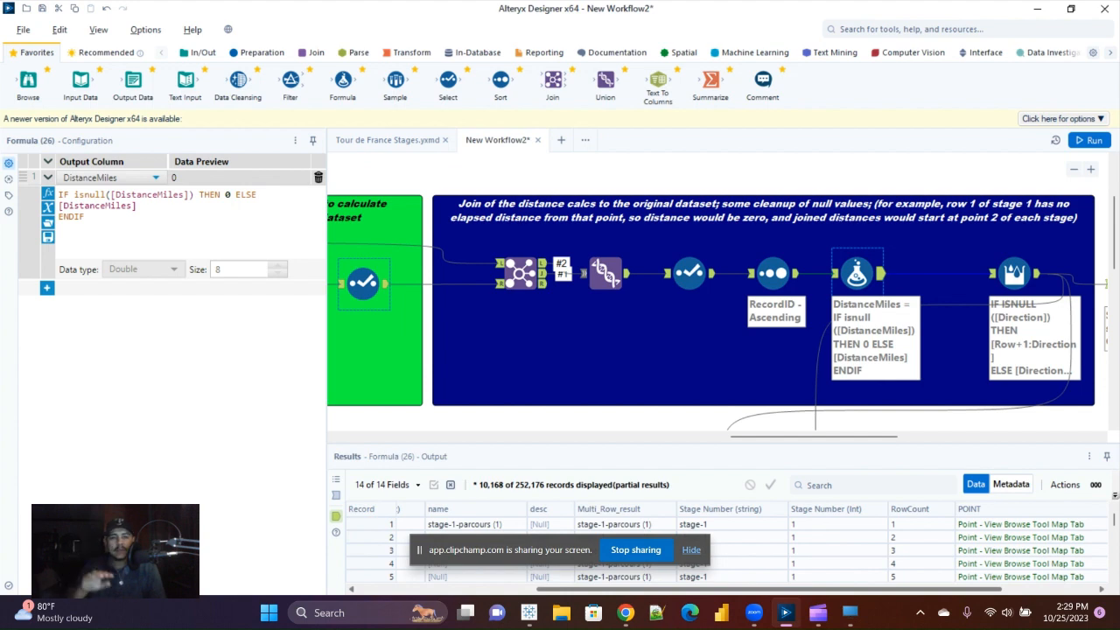
# Review the Multi-Row Formula that fills null Direction values from the following row, its Group By fields and its output columns
pyautogui.moveTo(814, 436); pyautogui.dragTo(862, 436)
pyautogui.click(794, 274)
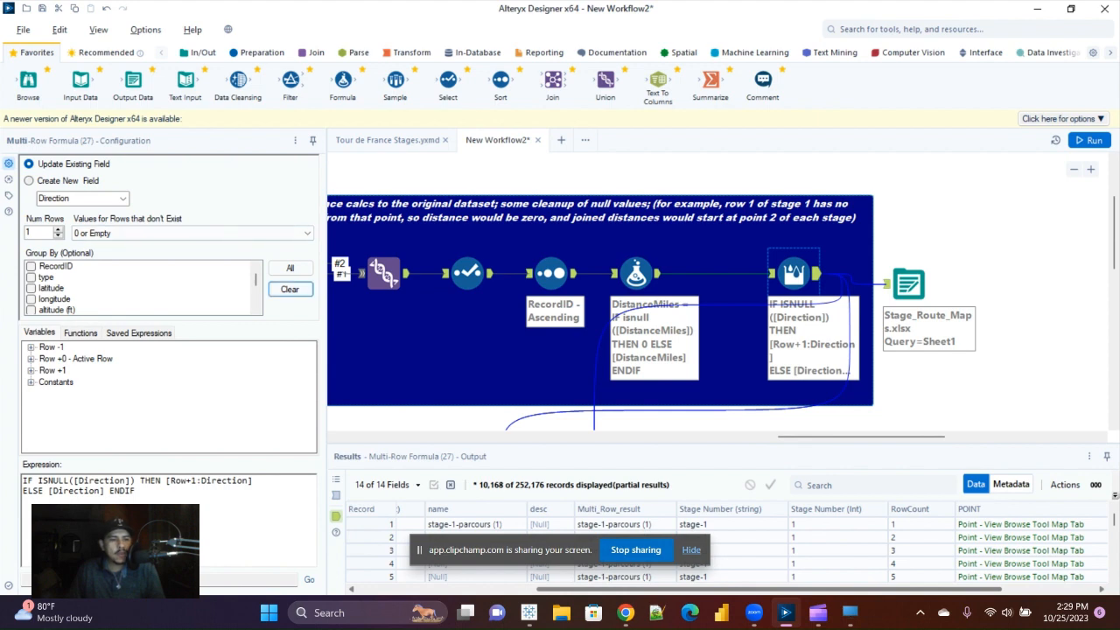
pyautogui.moveTo(256, 280); pyautogui.dragTo(256, 298)
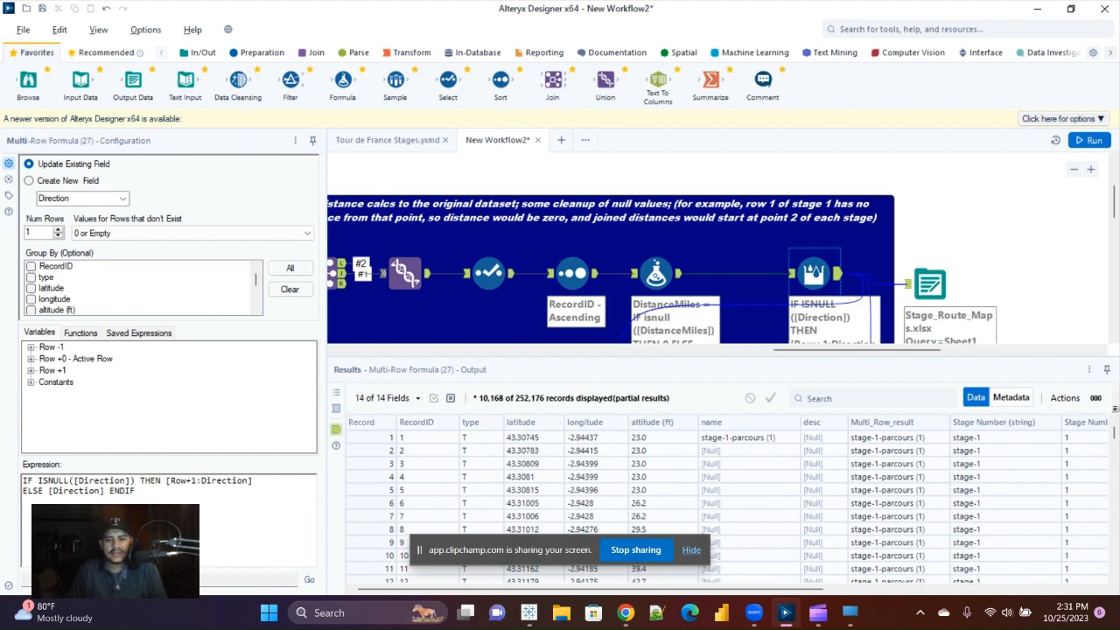
pyautogui.hscroll(3, 732, 503)
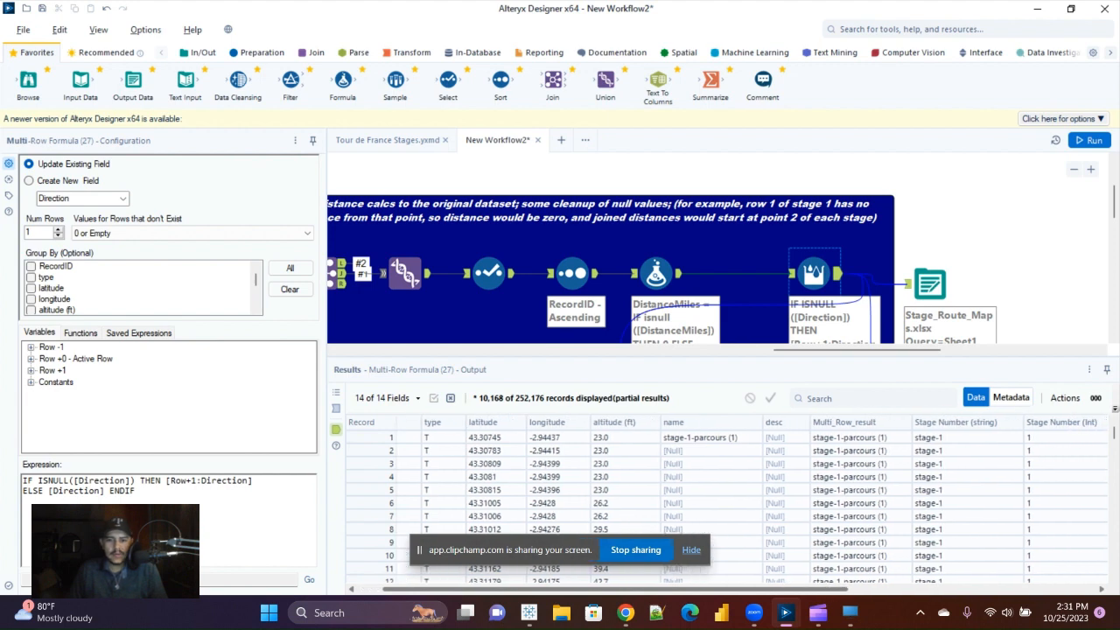
pyautogui.hscroll(5, 732, 504)
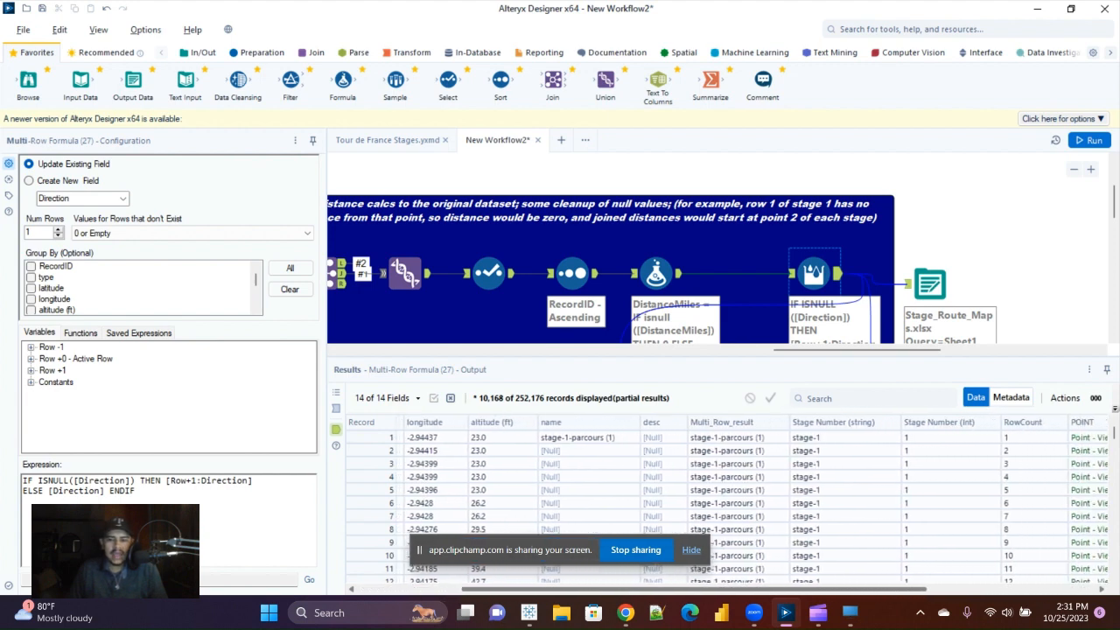
pyautogui.hscroll(2, 733, 503)
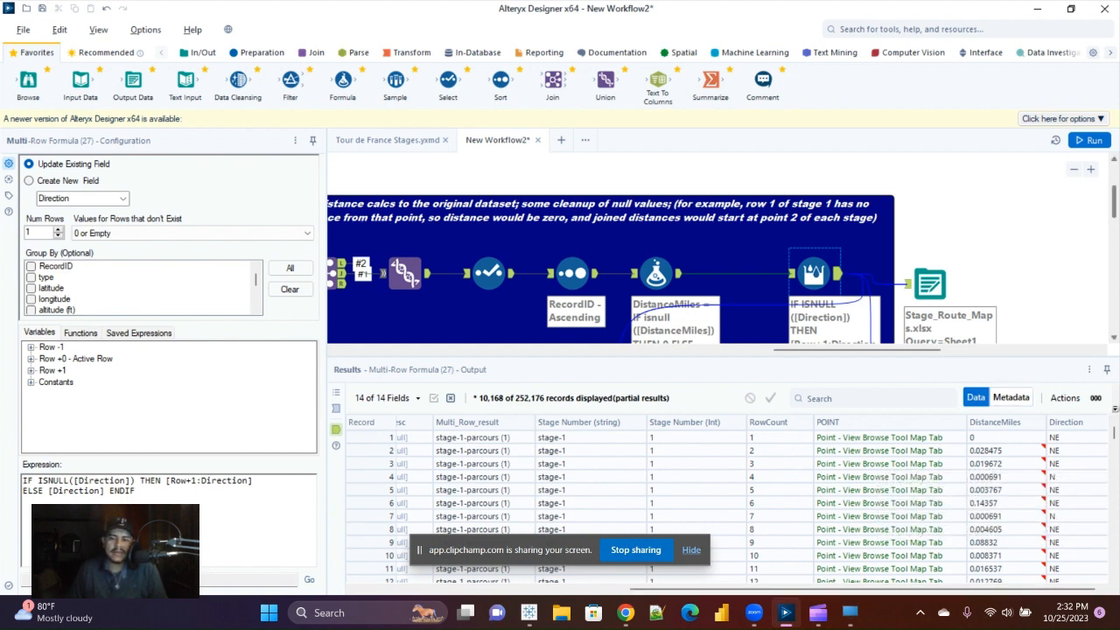
# Inspect the Summarize of DistanceMiles by stage and its Stage Number (Int) sort in the QA Check of Aggregated Distances by Stage container
pyautogui.scroll(-2, 611, 248)
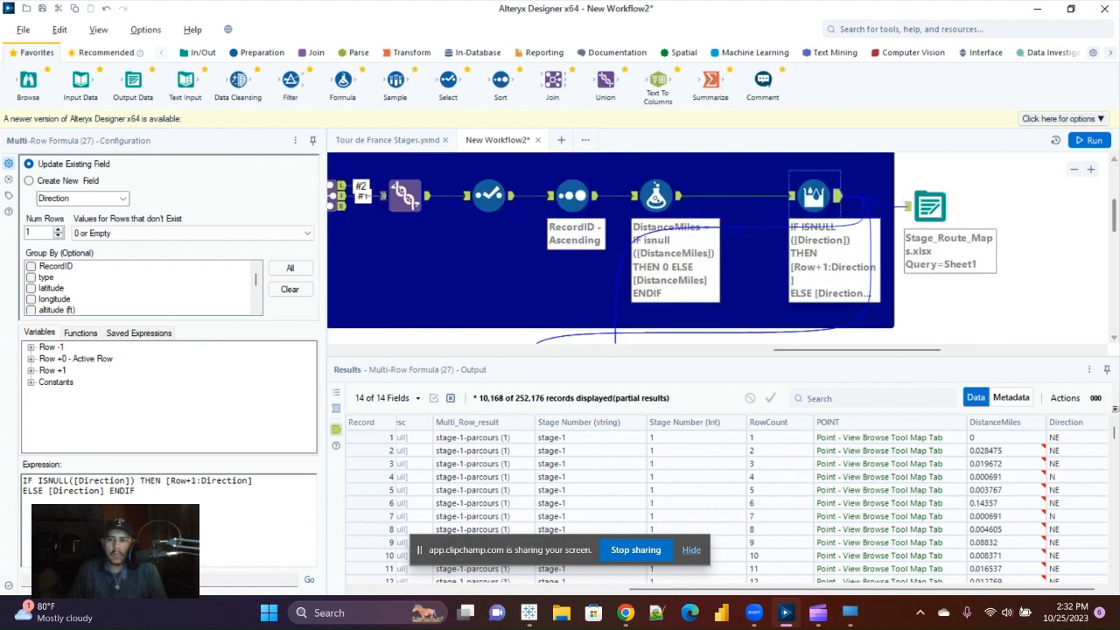
pyautogui.scroll(-3, 722, 248)
pyautogui.scroll(-3, 722, 247)
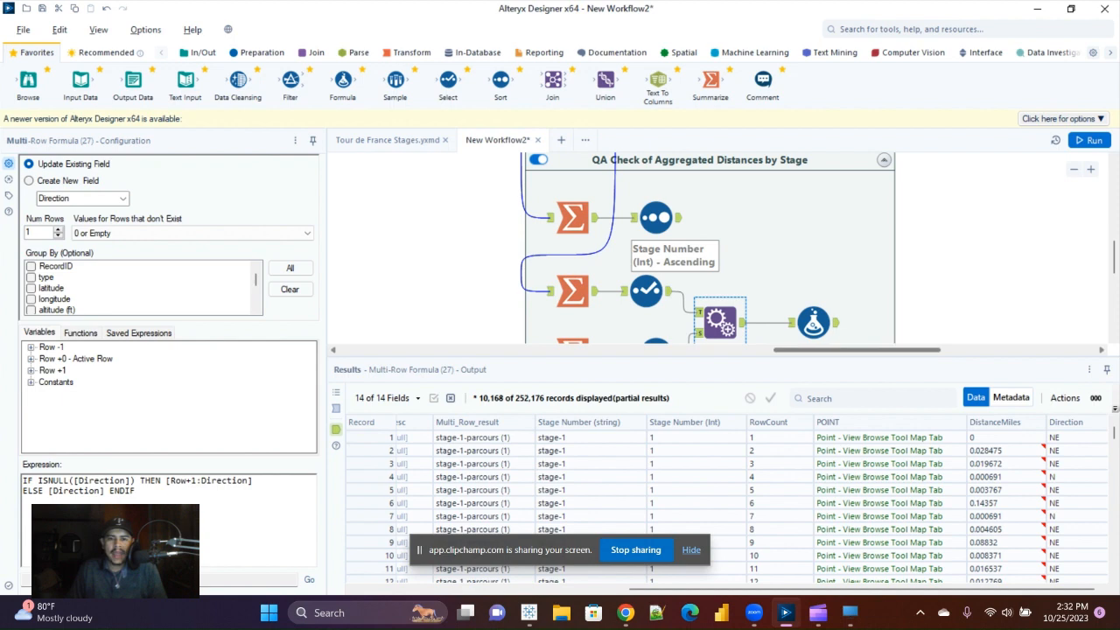
pyautogui.moveTo(723, 357); pyautogui.dragTo(723, 457)
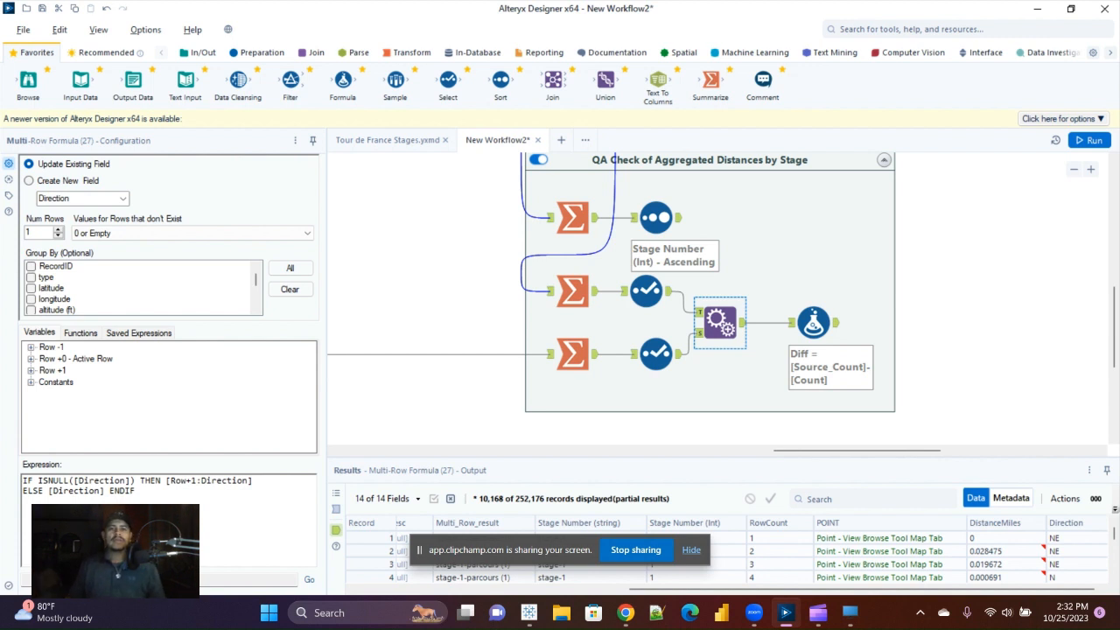
pyautogui.click(574, 217)
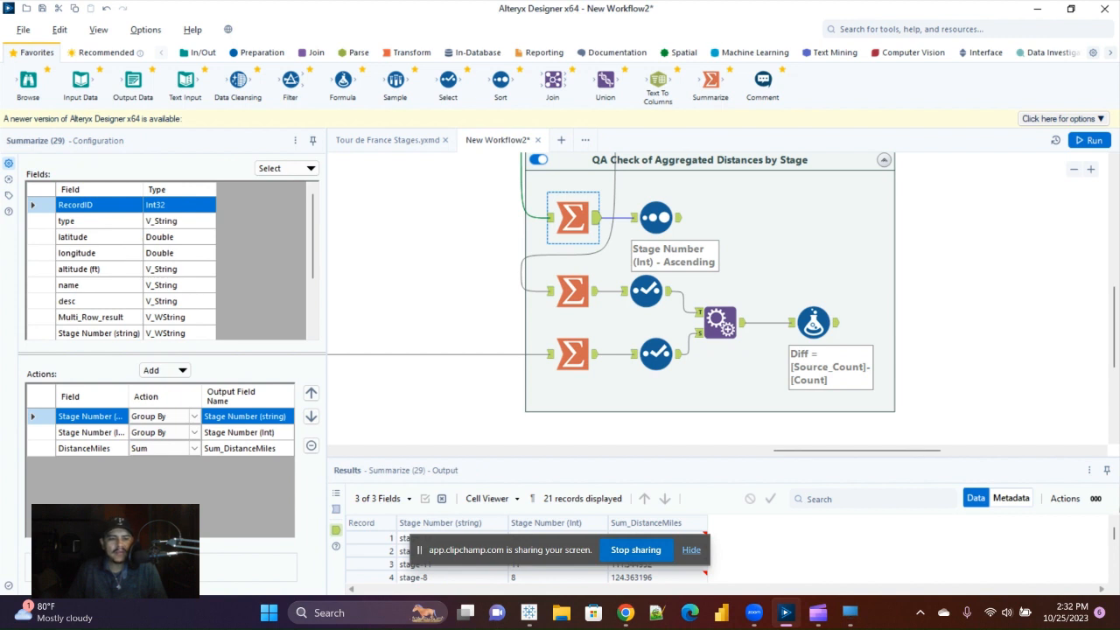
pyautogui.click(656, 218)
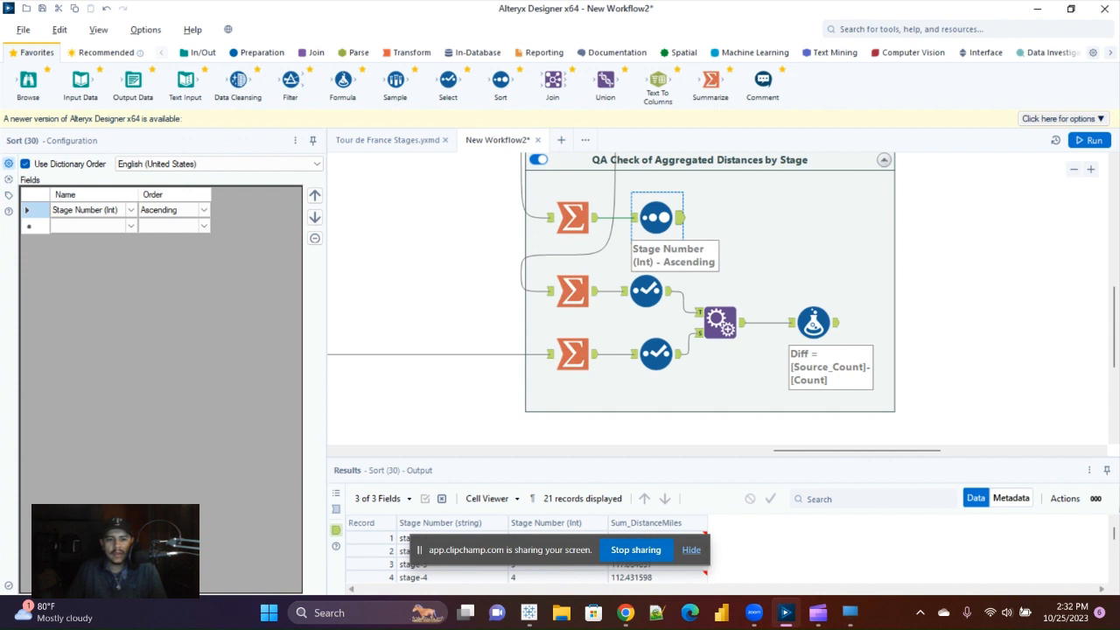
pyautogui.moveTo(700, 458); pyautogui.dragTo(700, 349)
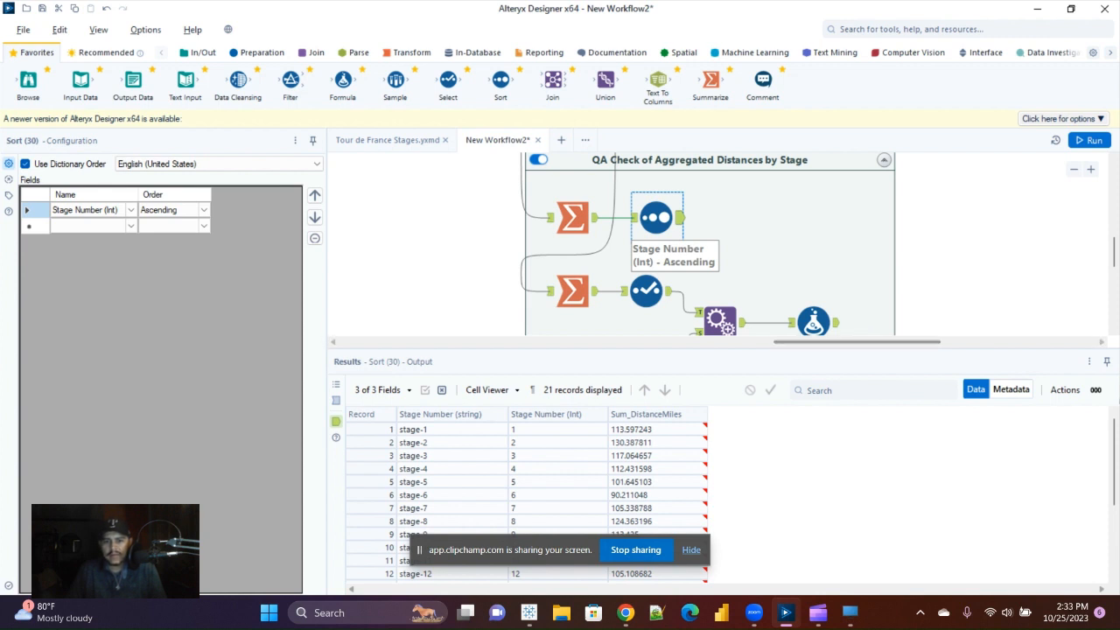
# Review the QA container's two RecordID count Summarize tools and the Diff formula, and recheck the sorted distance sums per stage
pyautogui.click(731, 342)
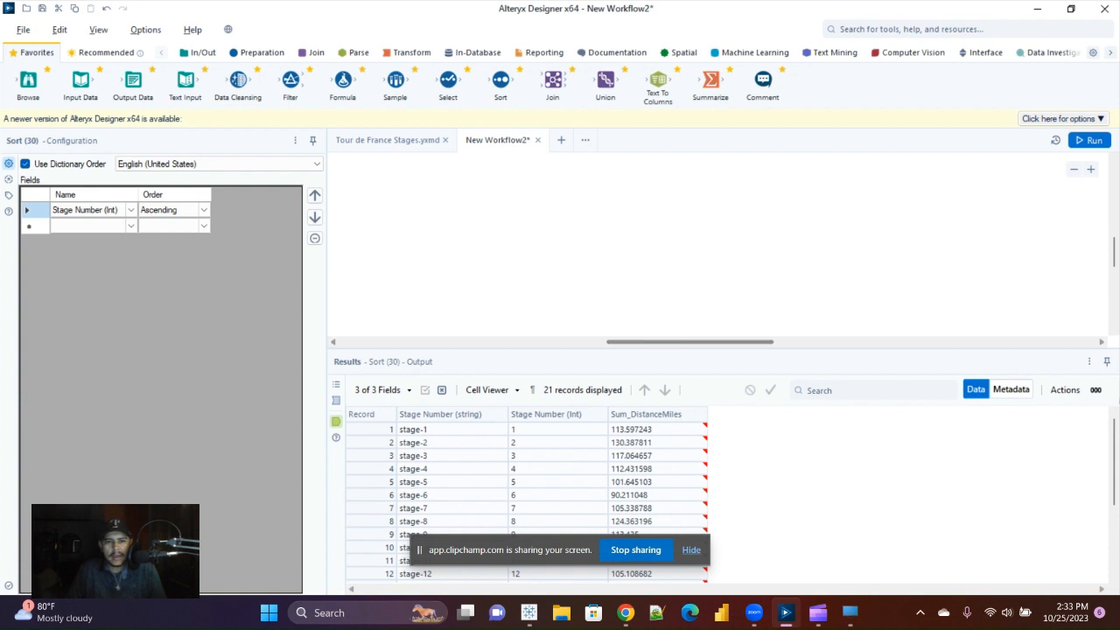
pyautogui.click(690, 262)
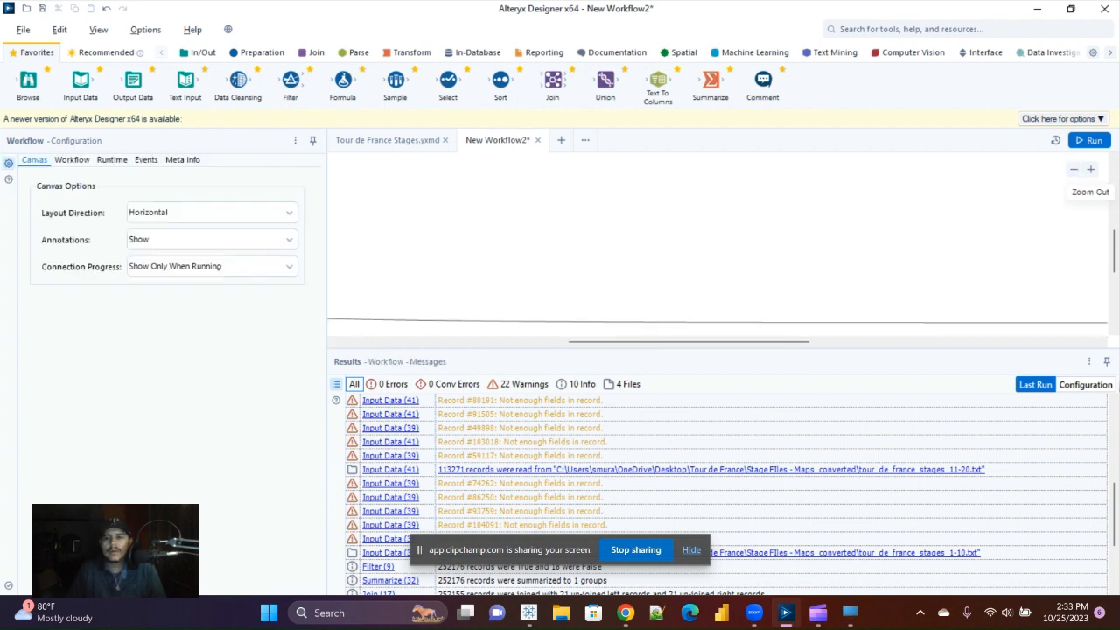
pyautogui.click(1074, 168)
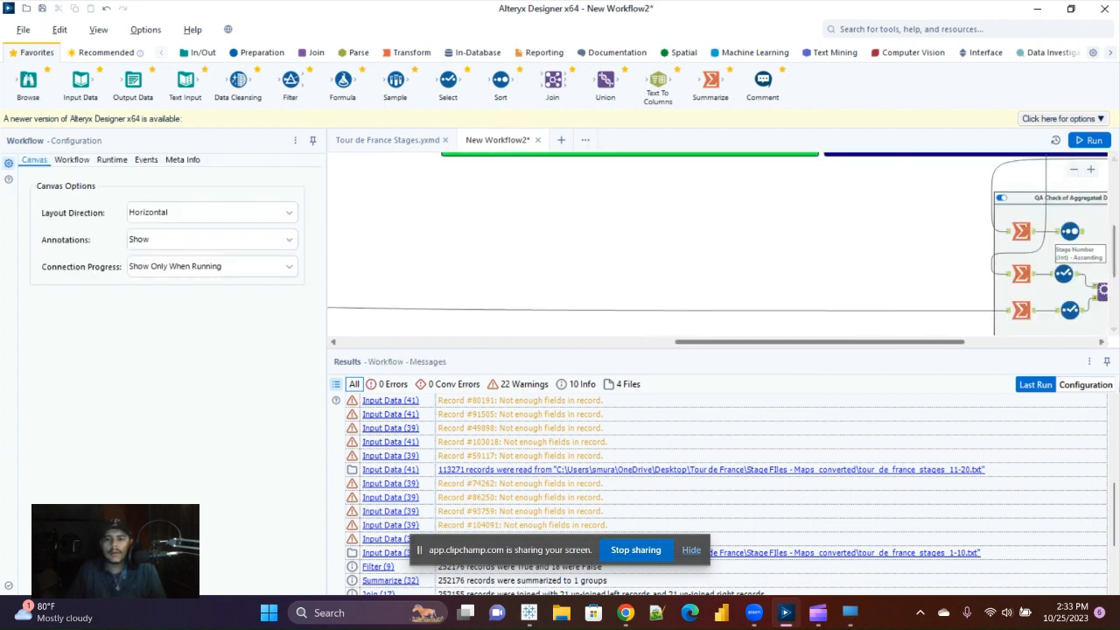
pyautogui.moveTo(802, 342); pyautogui.dragTo(836, 342)
pyautogui.click(692, 274)
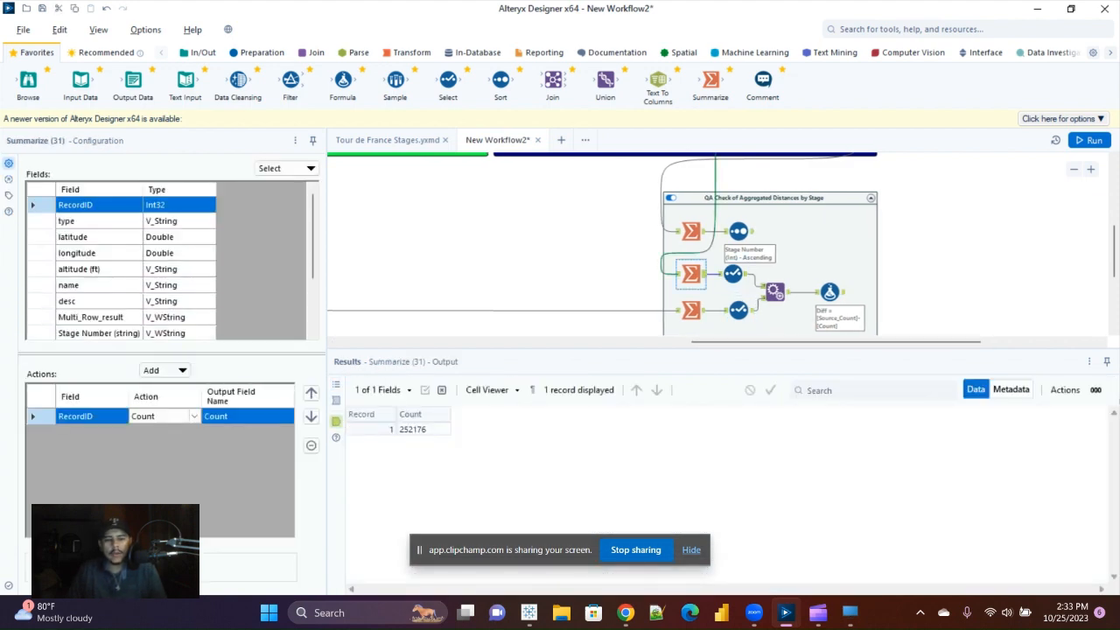
pyautogui.click(692, 310)
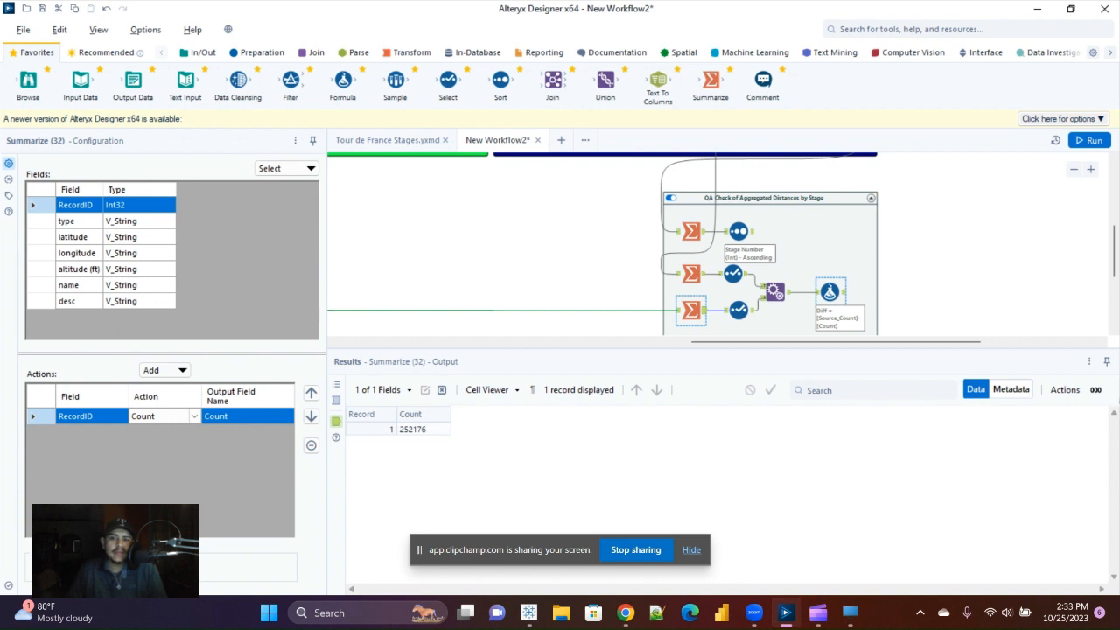
pyautogui.click(830, 292)
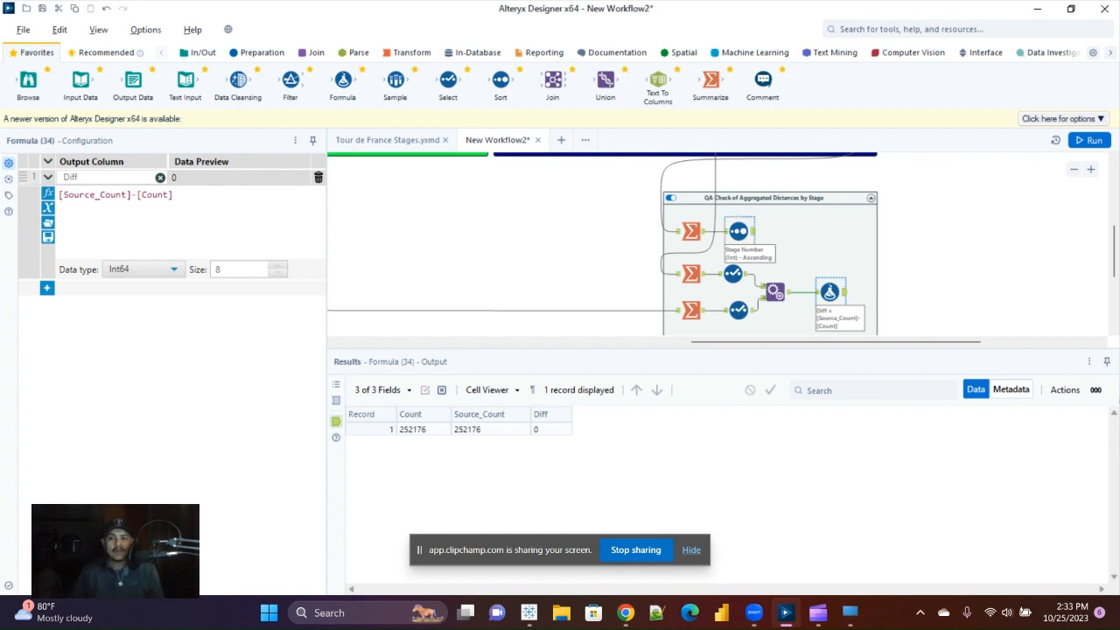
pyautogui.click(739, 231)
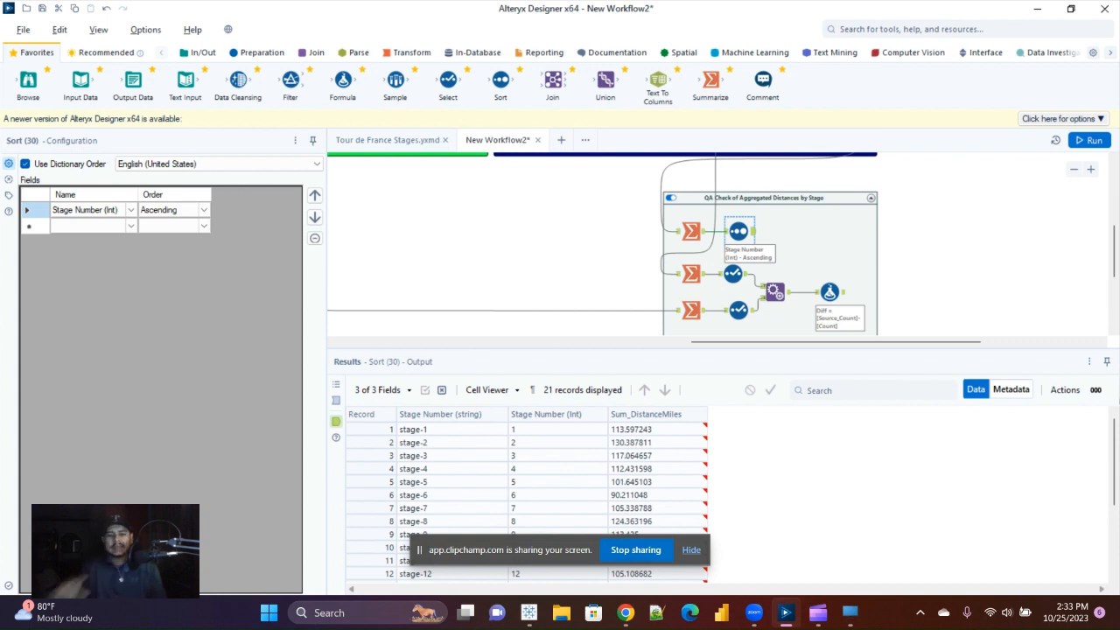
# Switch to Tableau Public and start a new calculated field named POINT
pyautogui.click(530, 613)
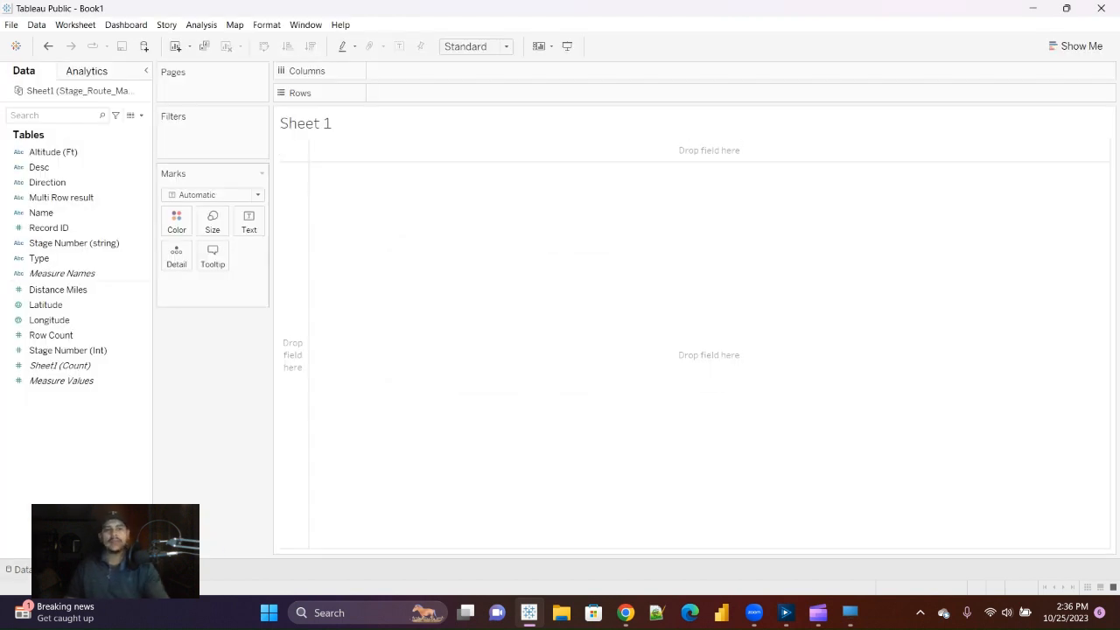
pyautogui.click(141, 115)
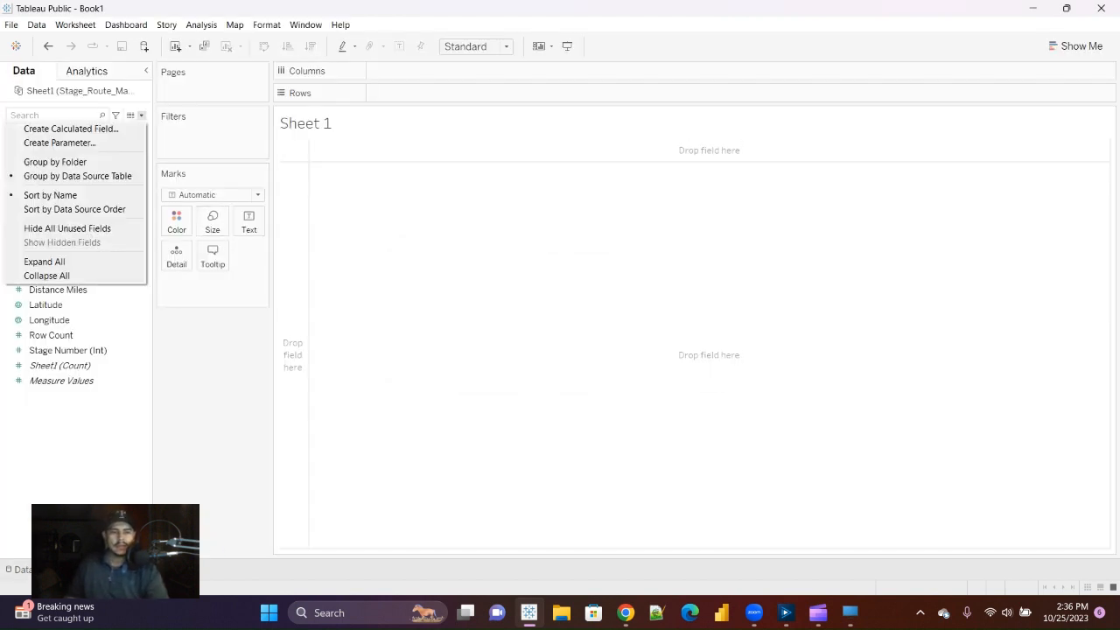
pyautogui.click(70, 129)
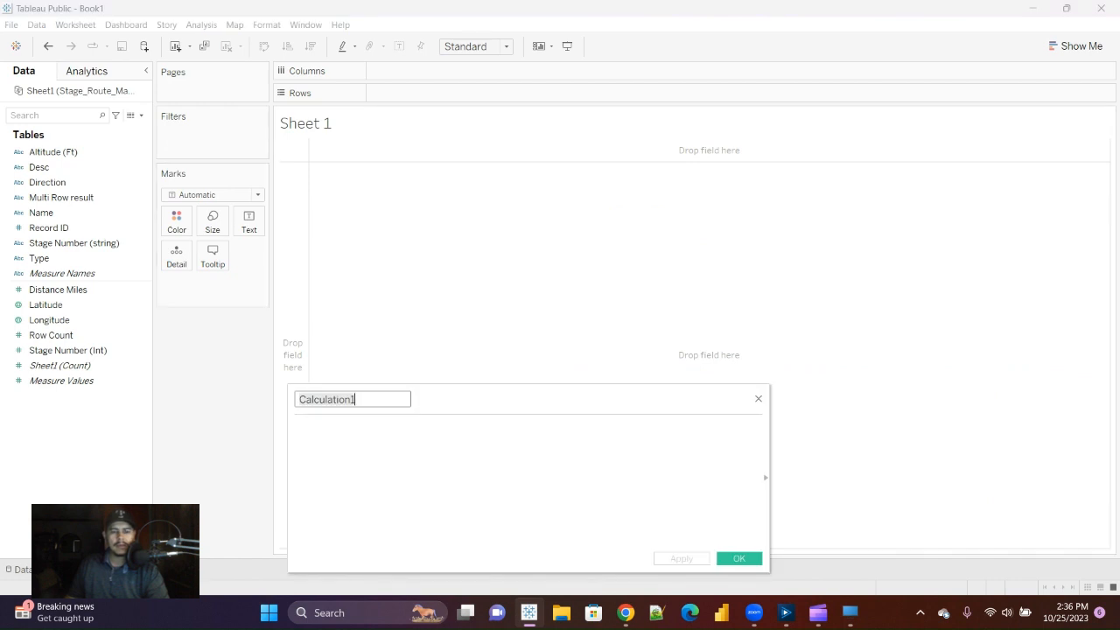
pyautogui.write('POO')
pyautogui.press('BackSpace')
pyautogui.write('INT')
pyautogui.press('Tab')
# Define the calculated field as MAKEPOINT([Latitude], [Longitude]) and save it
pyautogui.write('NA')
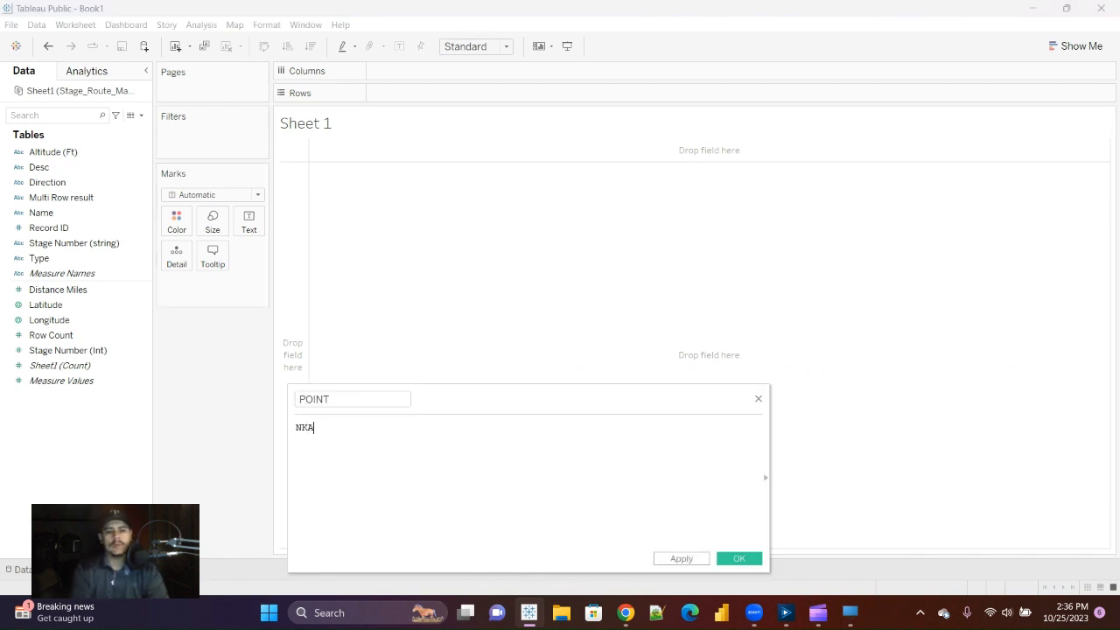
pyautogui.press('BackSpace')
pyautogui.press('BackSpace')
pyautogui.write('MAKE')
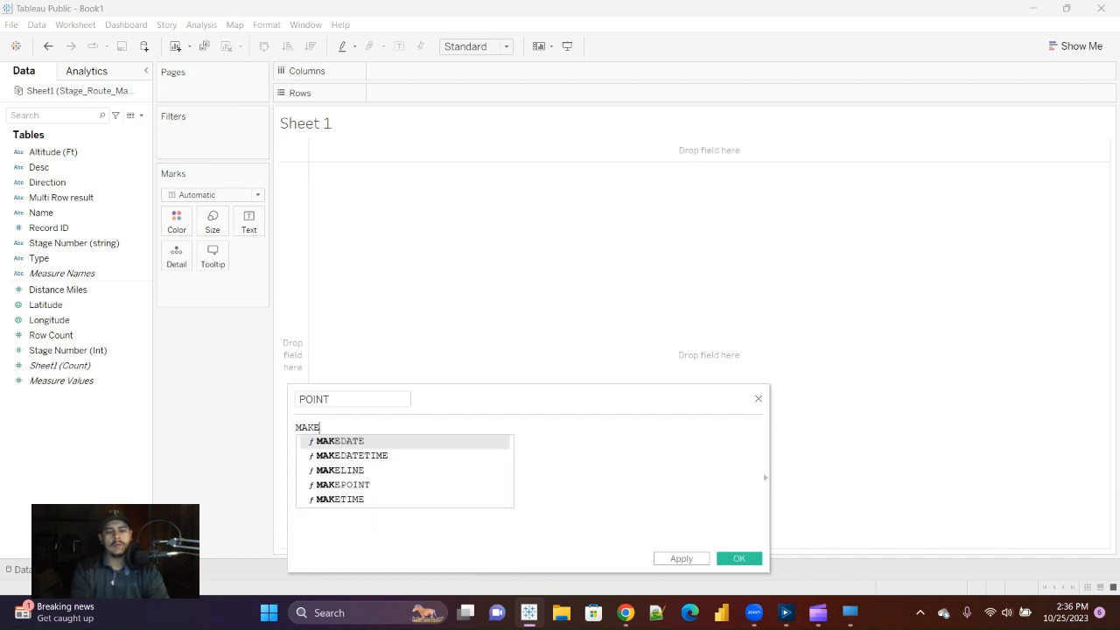
pyautogui.write('POINT(')
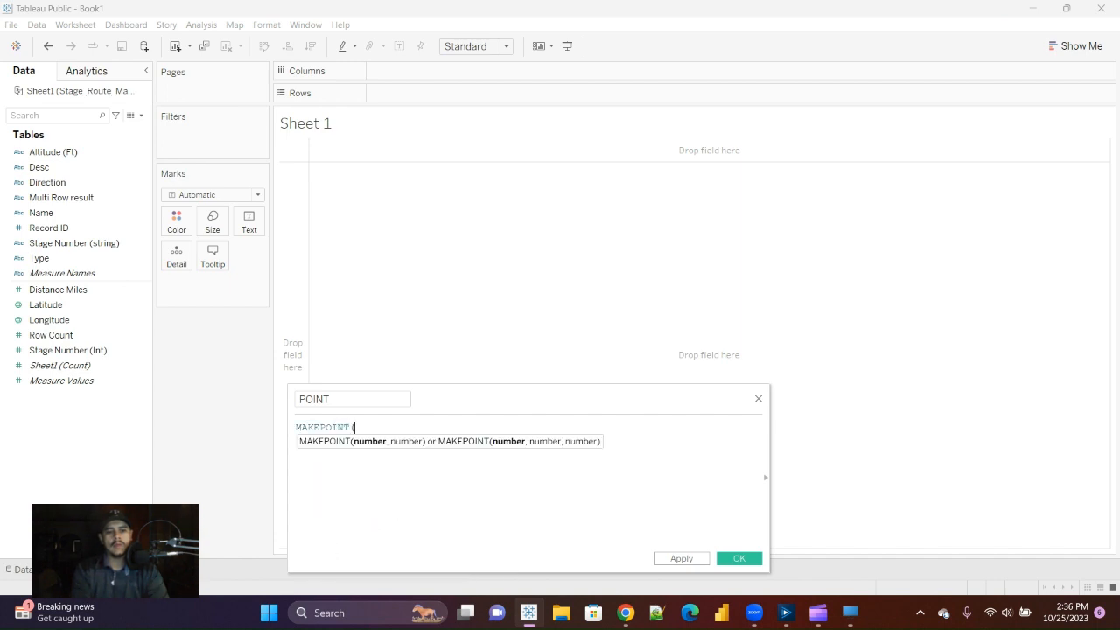
pyautogui.write('[Lat')
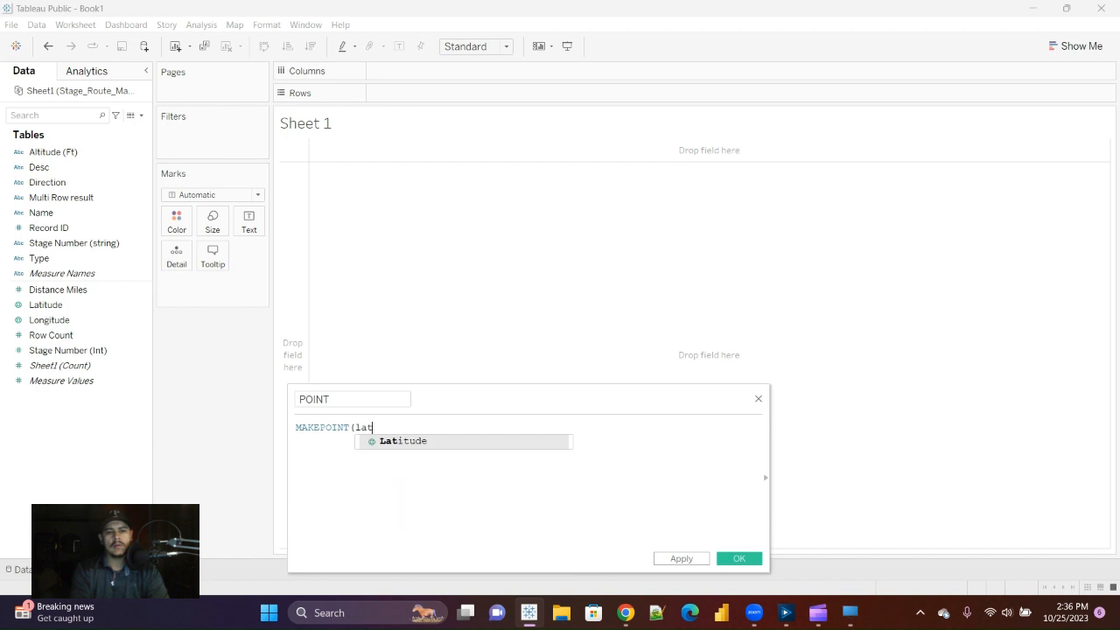
pyautogui.press('Return')
pyautogui.write(', [Lon')
pyautogui.press('Return')
pyautogui.write(')')
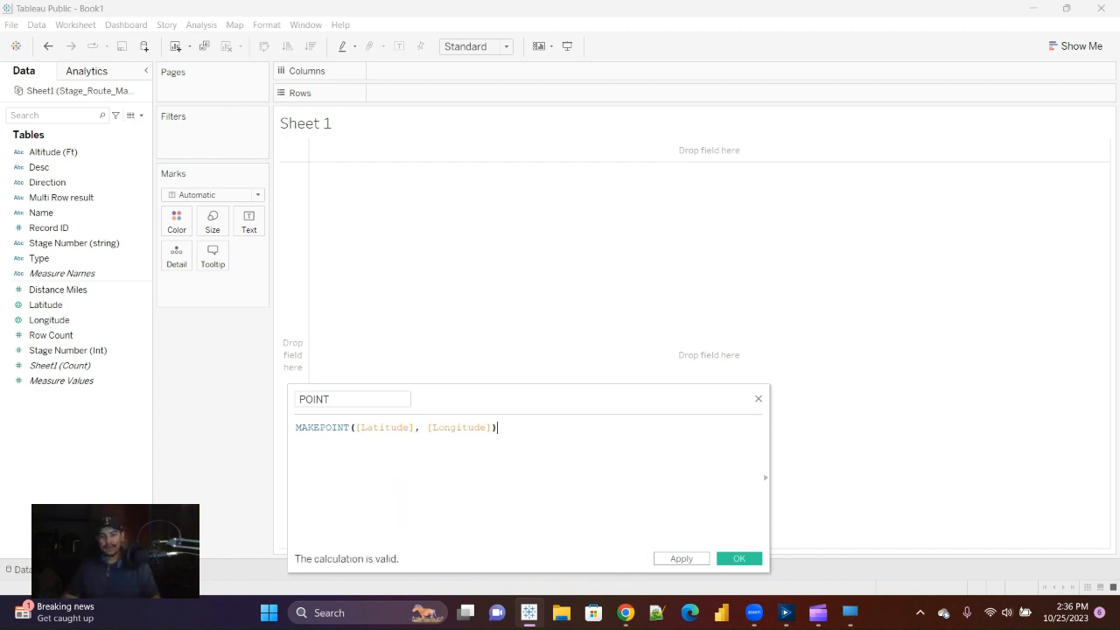
pyautogui.click(740, 558)
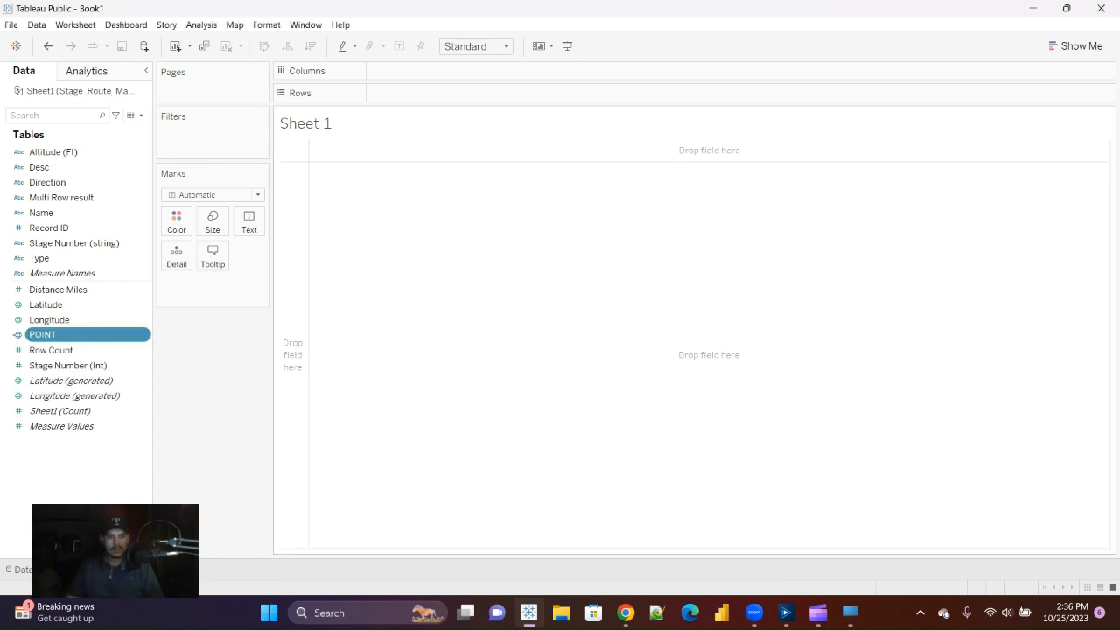
# Plot the POINT field as a map on Sheet 1 and change the map background to a dark style
pyautogui.moveTo(42, 334); pyautogui.dragTo(567, 350)
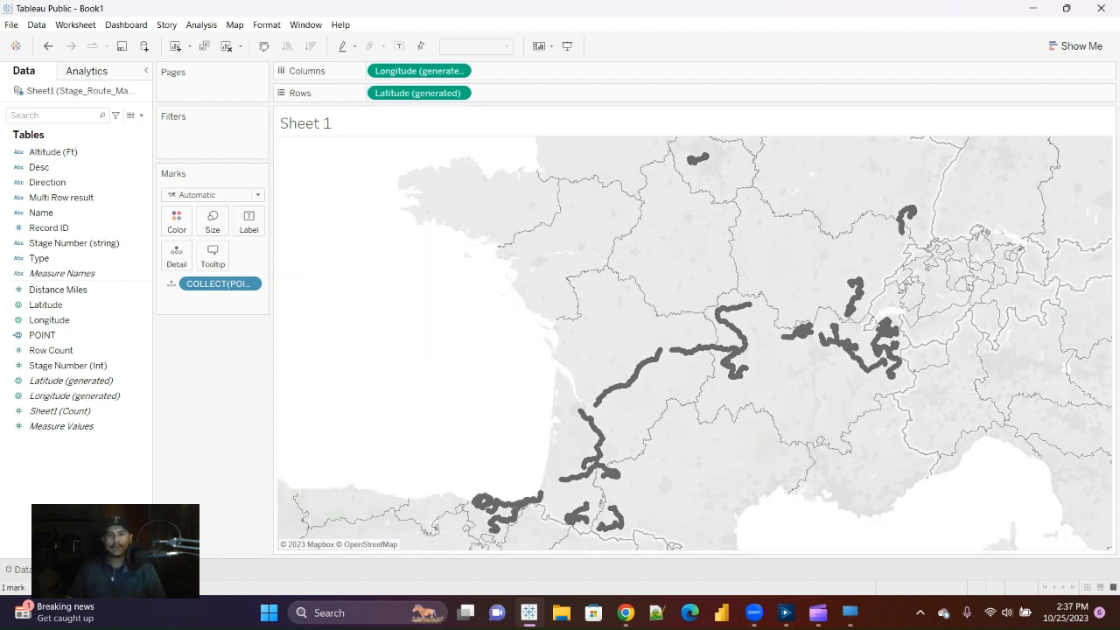
pyautogui.click(235, 25)
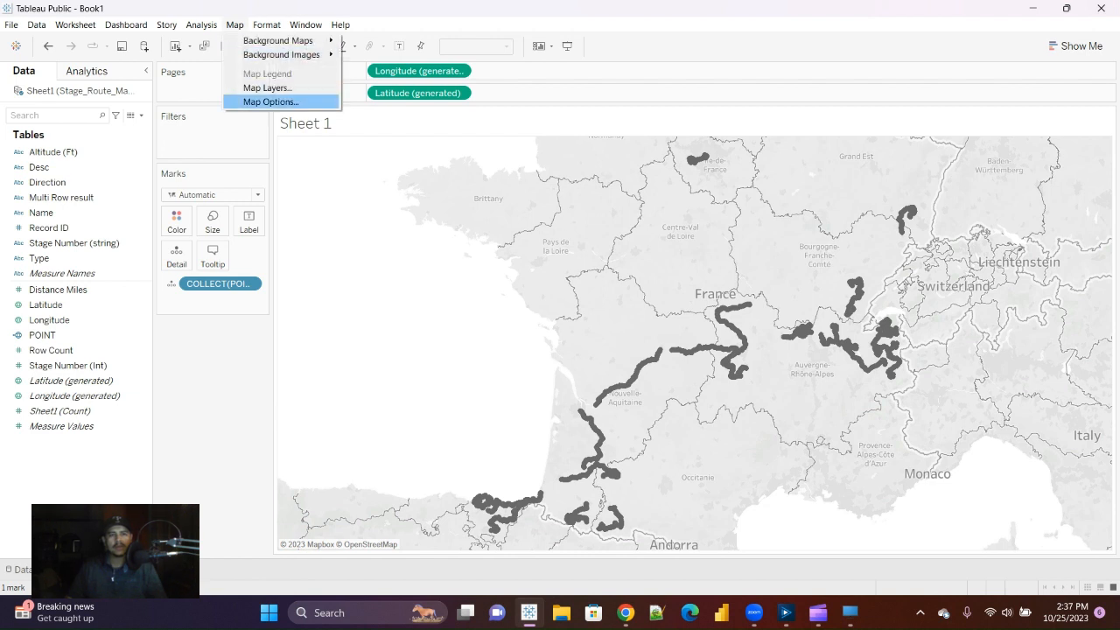
pyautogui.click(271, 102)
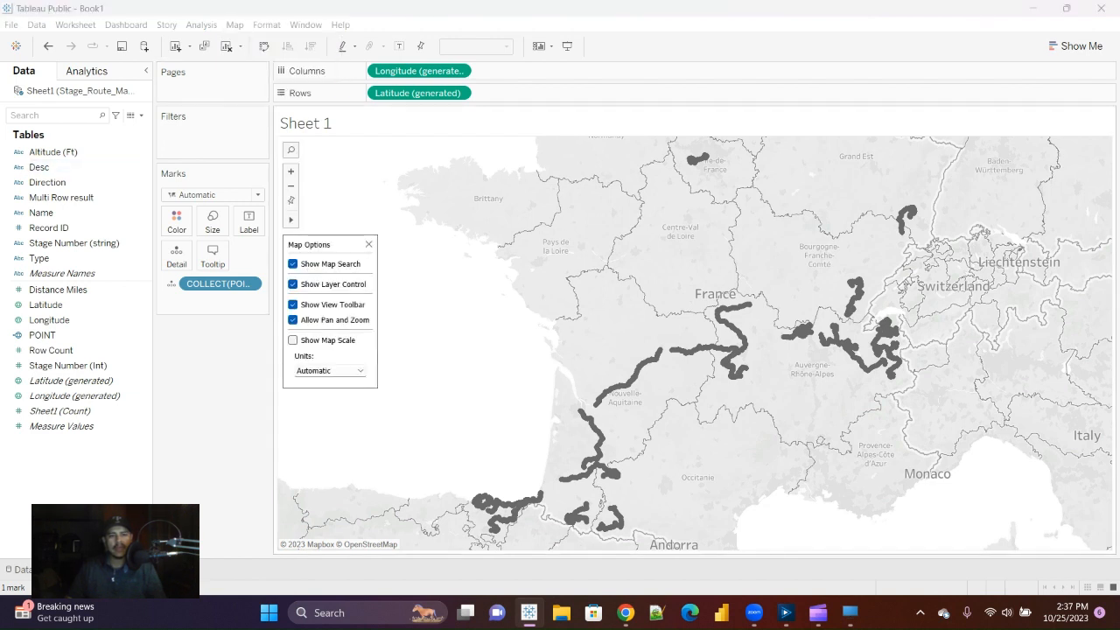
pyautogui.click(235, 25)
pyautogui.click(267, 88)
pyautogui.click(134, 118)
pyautogui.click(134, 118)
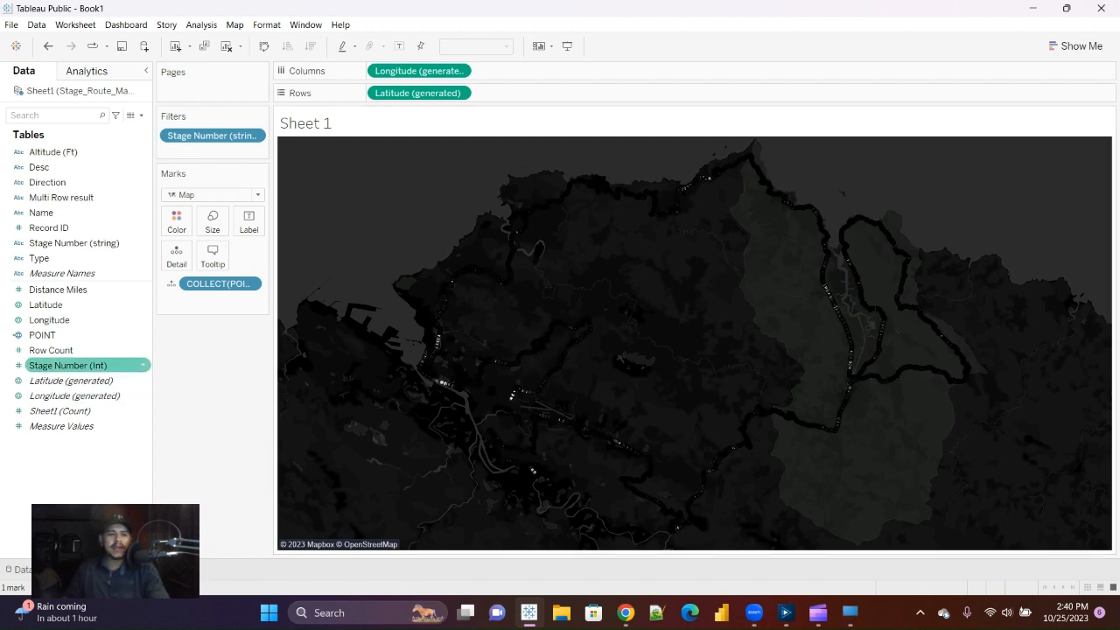
# Color the map's route points by Row Count and convert that field to a dimension
pyautogui.moveTo(88, 350); pyautogui.dragTo(180, 233)
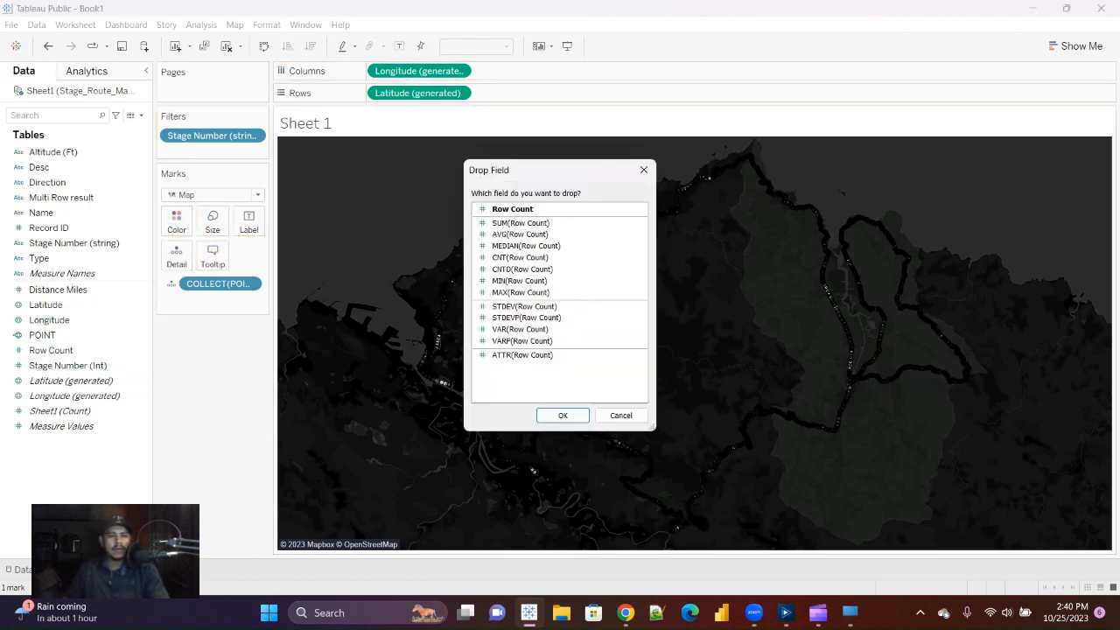
pyautogui.click(522, 355)
pyautogui.click(563, 415)
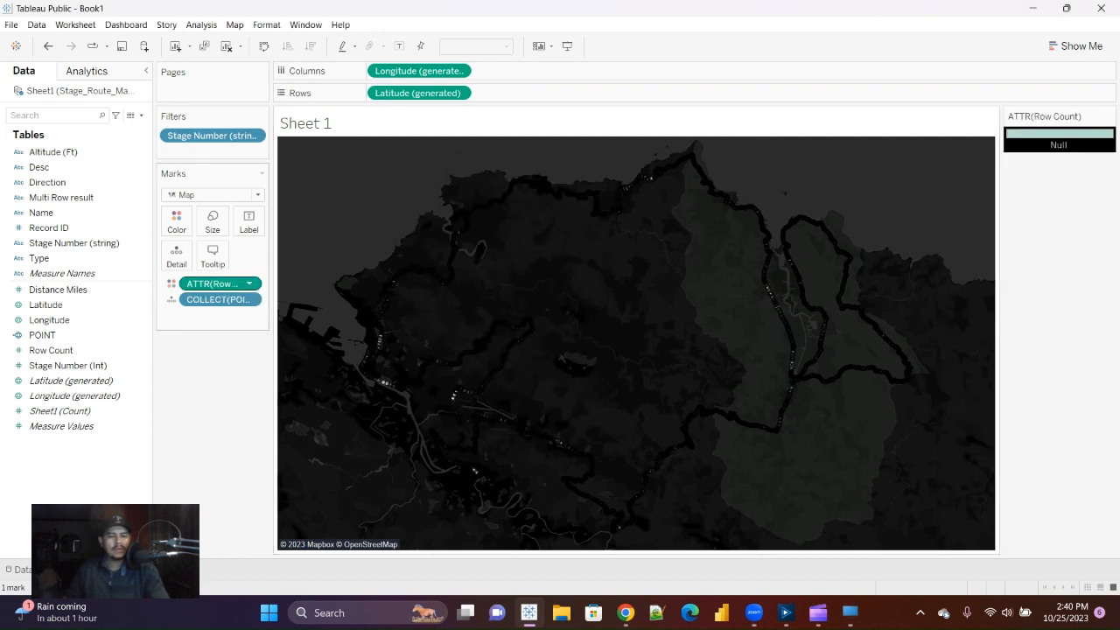
pyautogui.rightClick(206, 285)
pyautogui.click(245, 367)
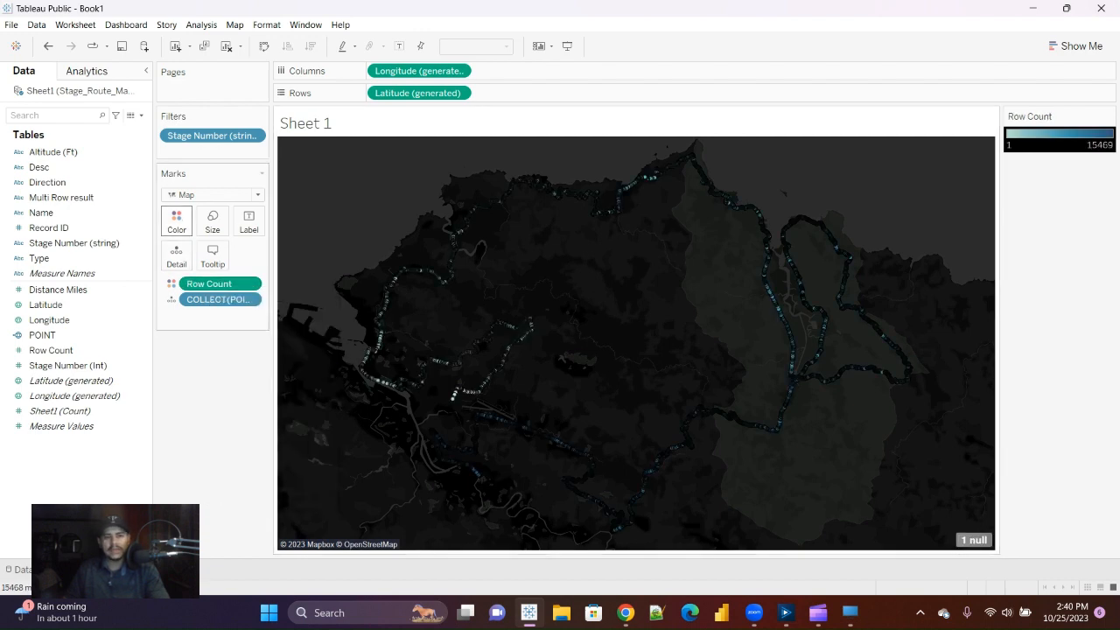
# Apply a reversed Red-Green Diverging palette to the Row Count colors
pyautogui.click(176, 220)
pyautogui.click(215, 265)
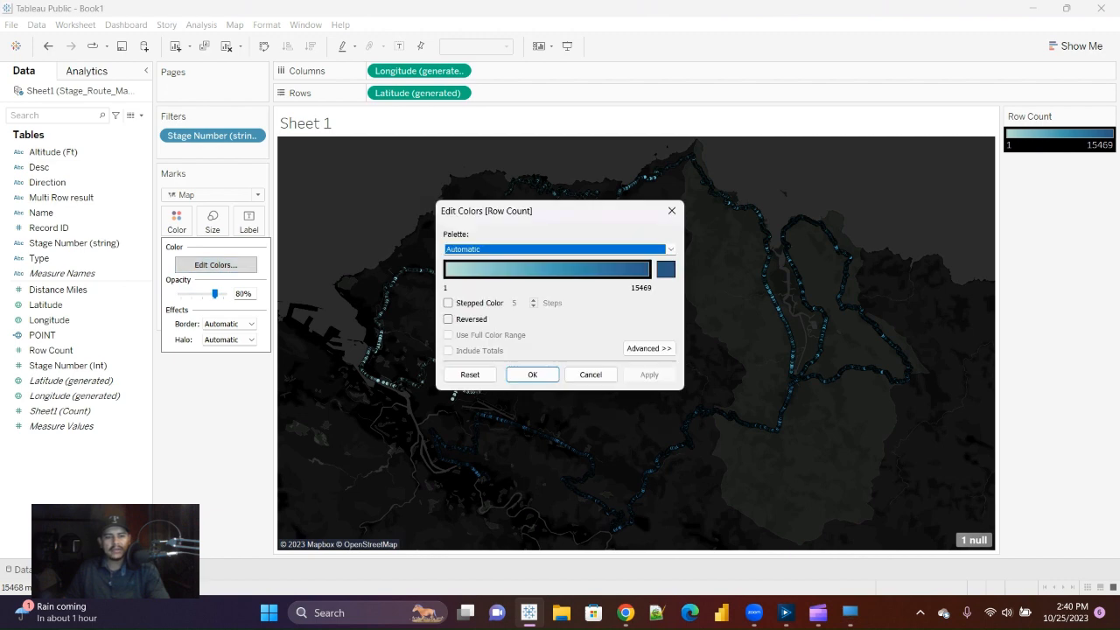
pyautogui.click(560, 250)
pyautogui.click(534, 408)
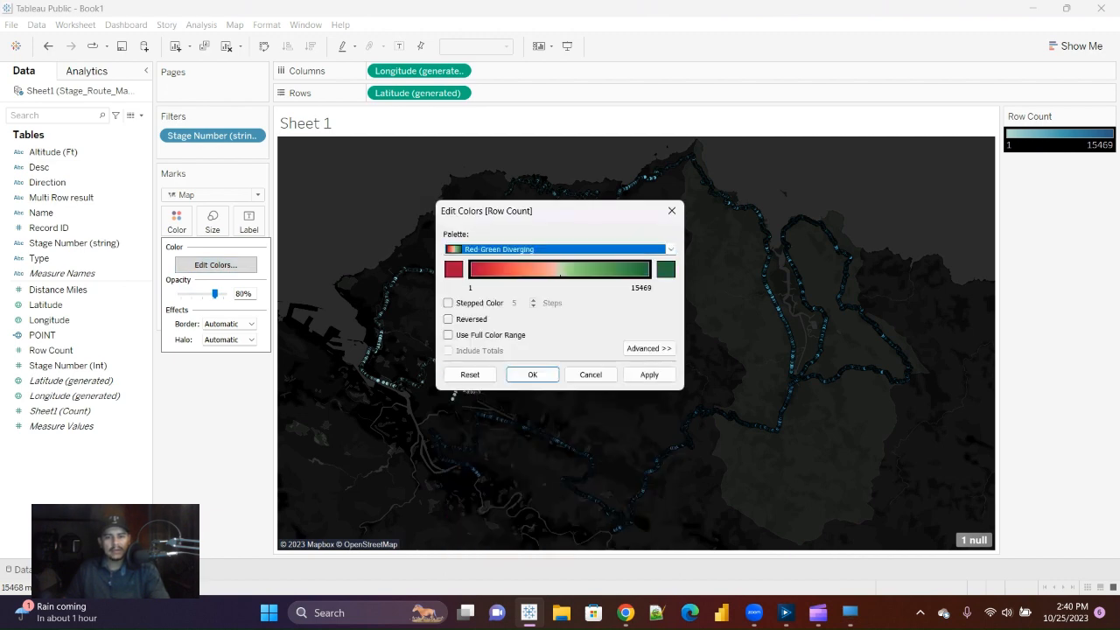
pyautogui.click(448, 319)
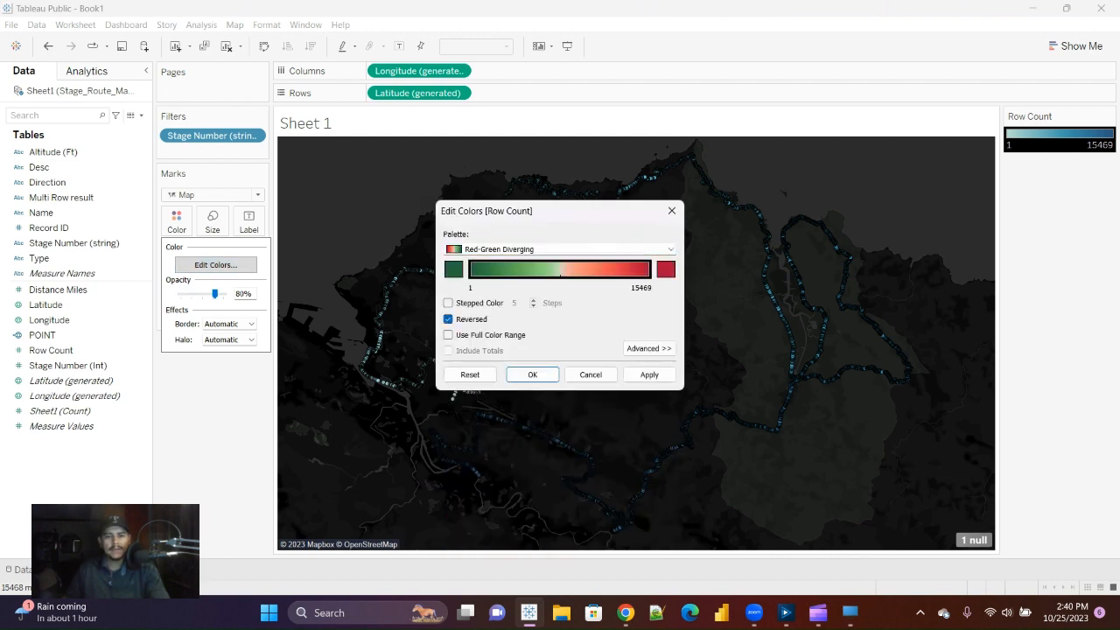
pyautogui.click(650, 375)
pyautogui.click(532, 375)
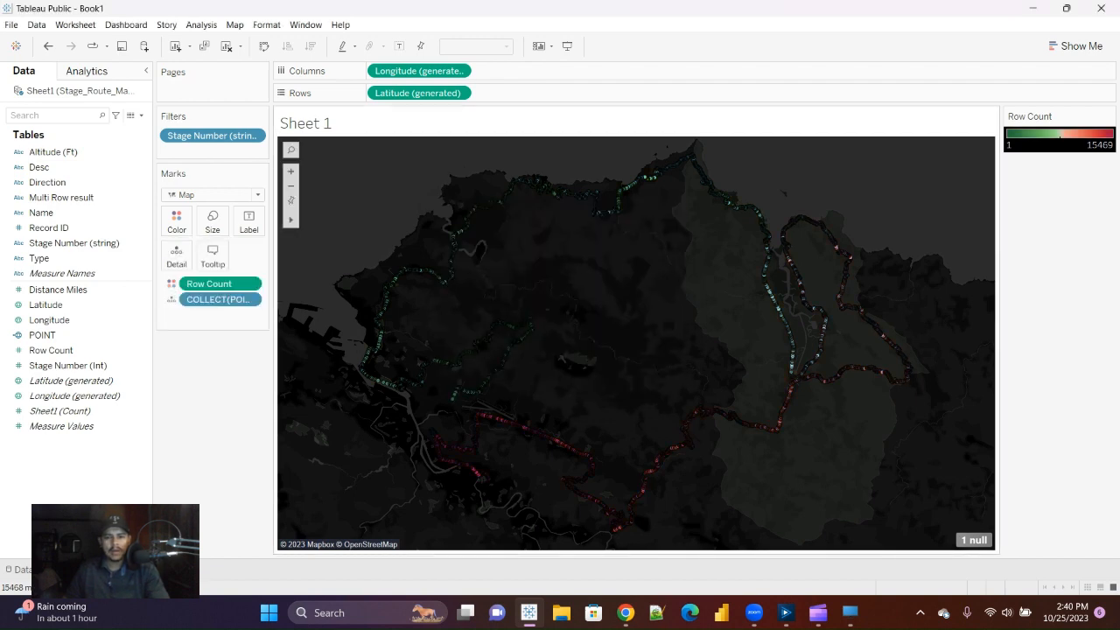
# Set the low-end color of the Row Count palette to bright green #00fc00
pyautogui.click(177, 222)
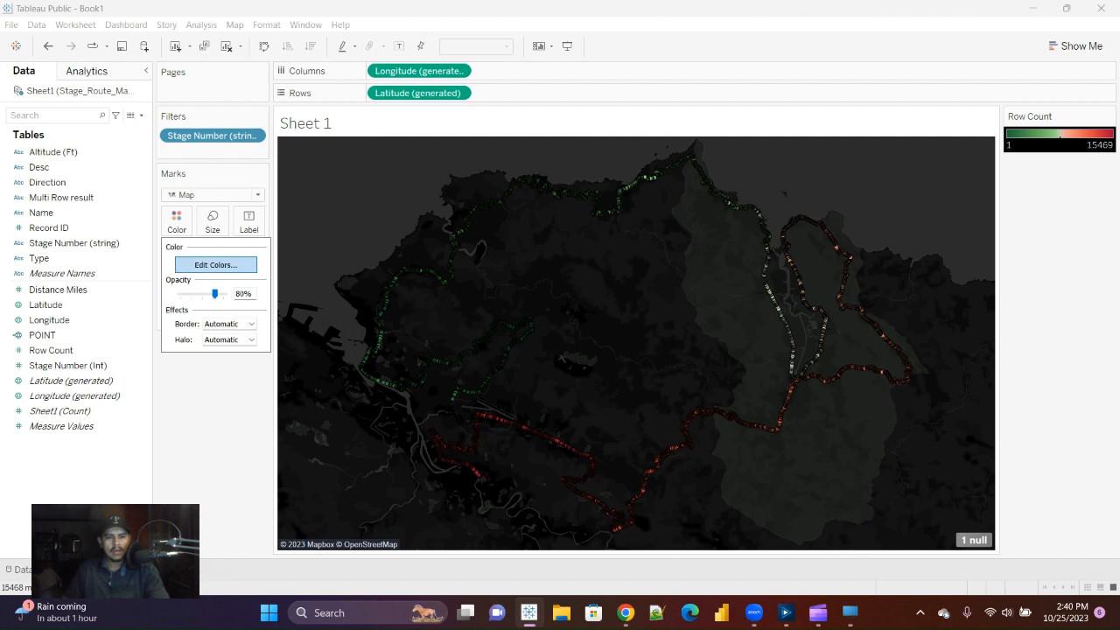
pyautogui.click(216, 264)
pyautogui.click(453, 269)
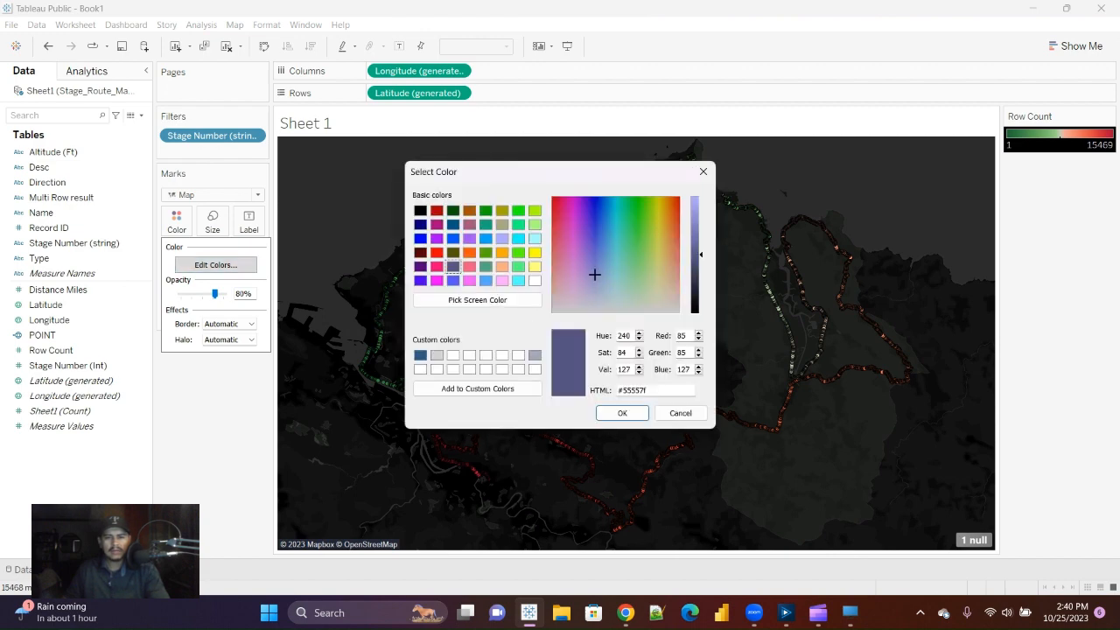
pyautogui.click(454, 210)
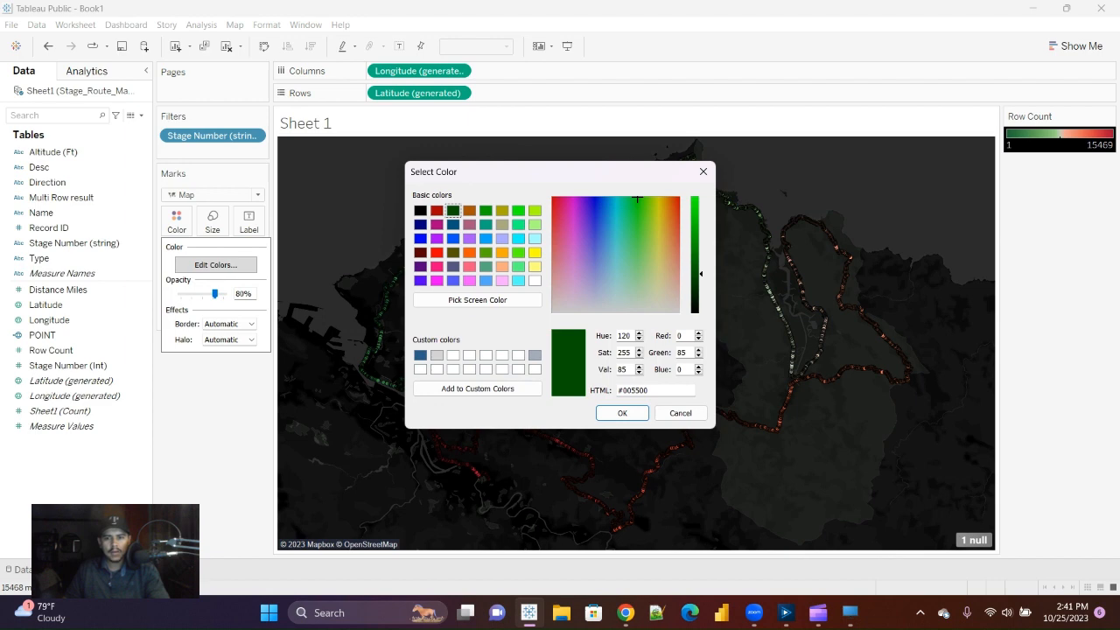
pyautogui.moveTo(698, 274); pyautogui.dragTo(697, 198)
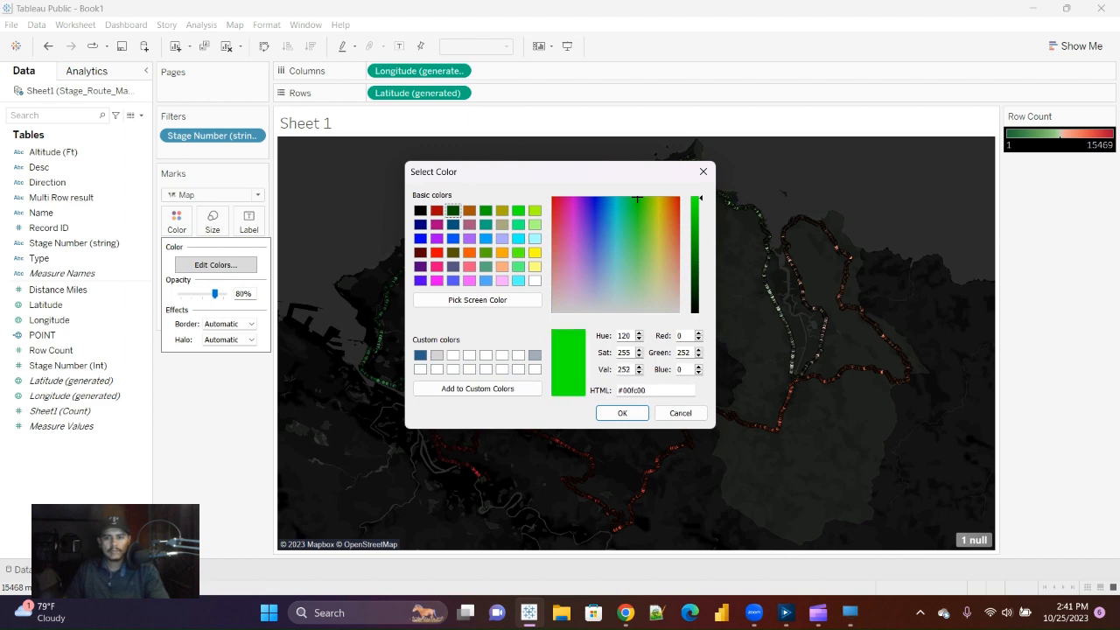
pyautogui.click(623, 413)
# Set the high-end color of the Row Count palette to bright red and apply the custom diverging colors
pyautogui.click(666, 269)
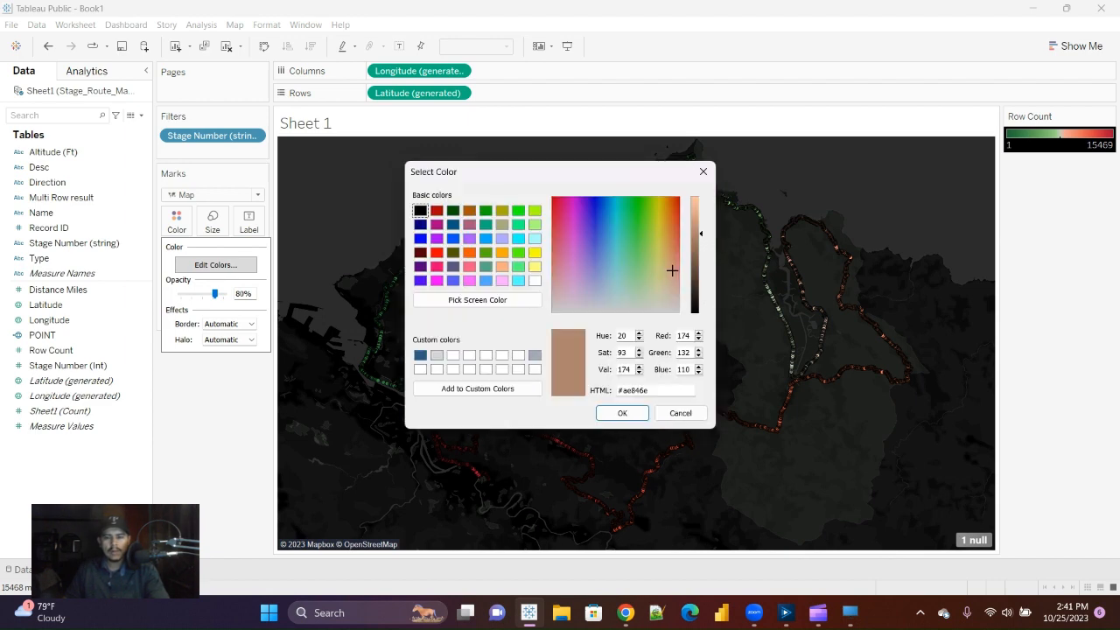
pyautogui.click(436, 210)
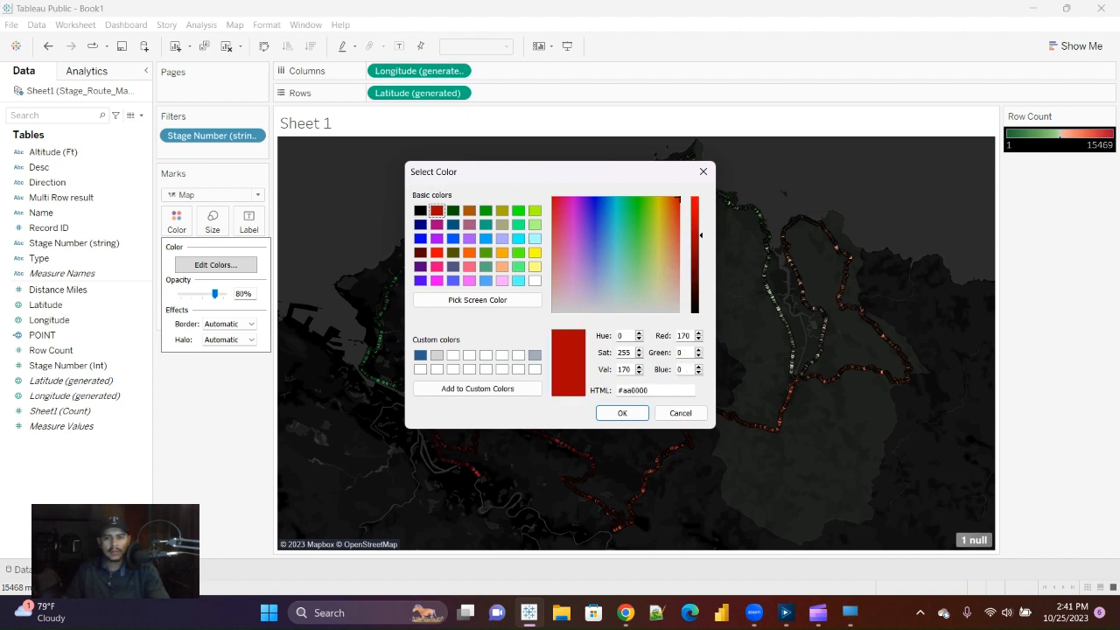
pyautogui.moveTo(698, 235); pyautogui.dragTo(697, 197)
pyautogui.click(623, 413)
pyautogui.click(650, 375)
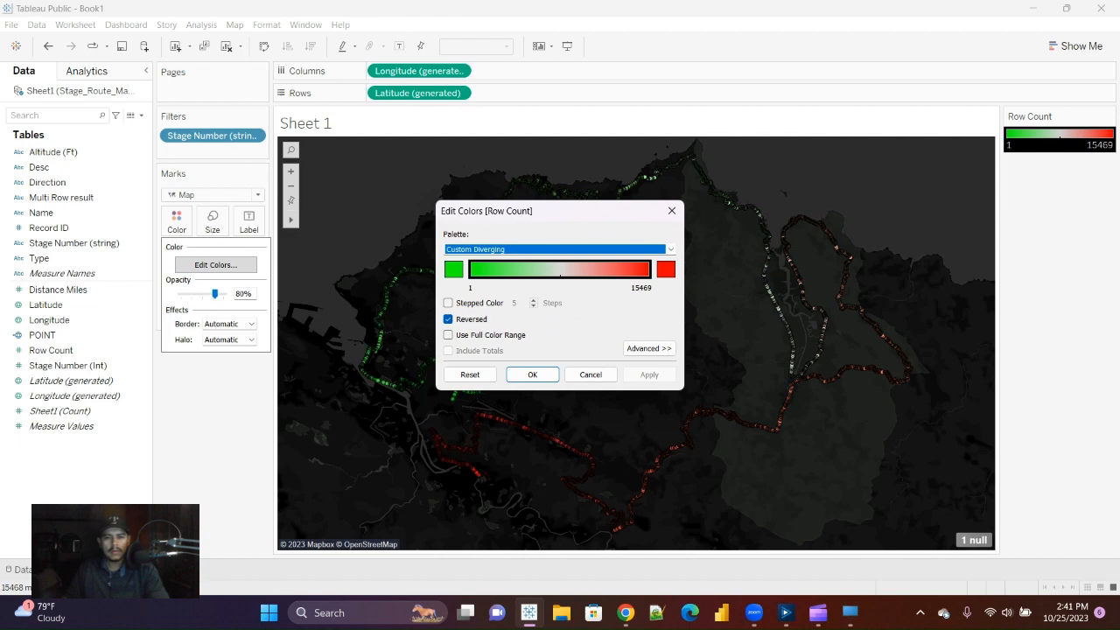
pyautogui.click(533, 374)
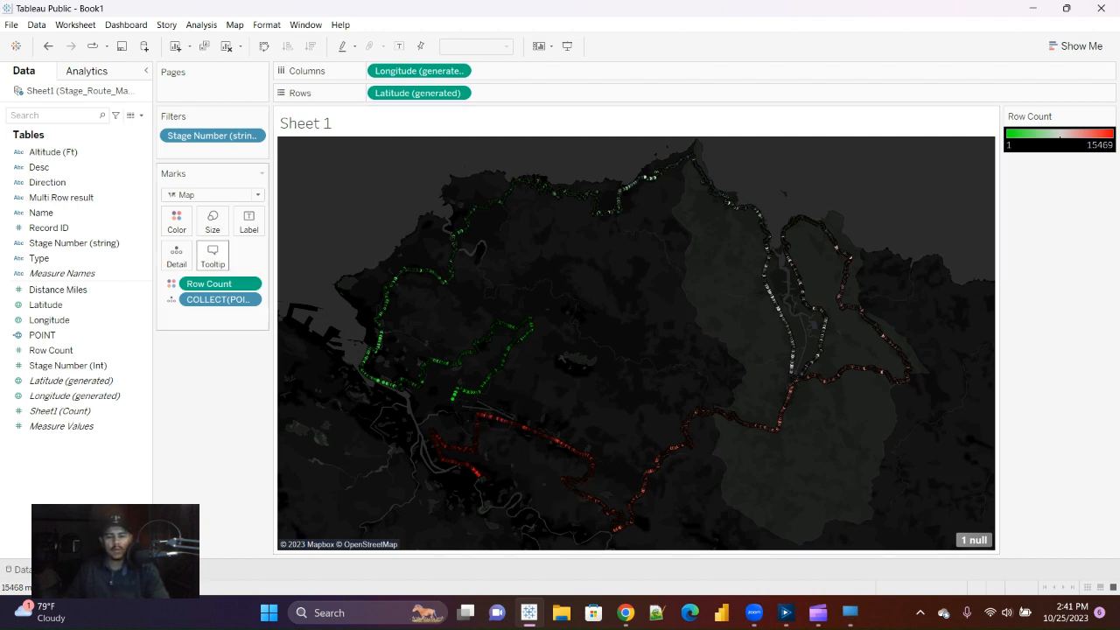
# Increase the size of the route marks on the map
pyautogui.click(212, 221)
pyautogui.moveTo(231, 255); pyautogui.dragTo(250, 255)
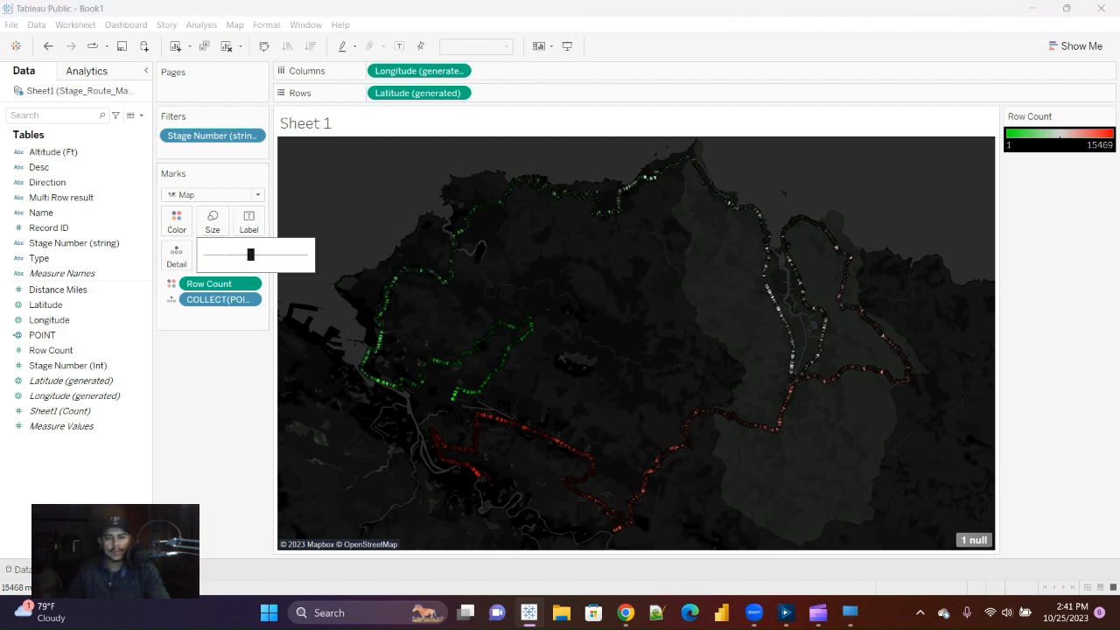